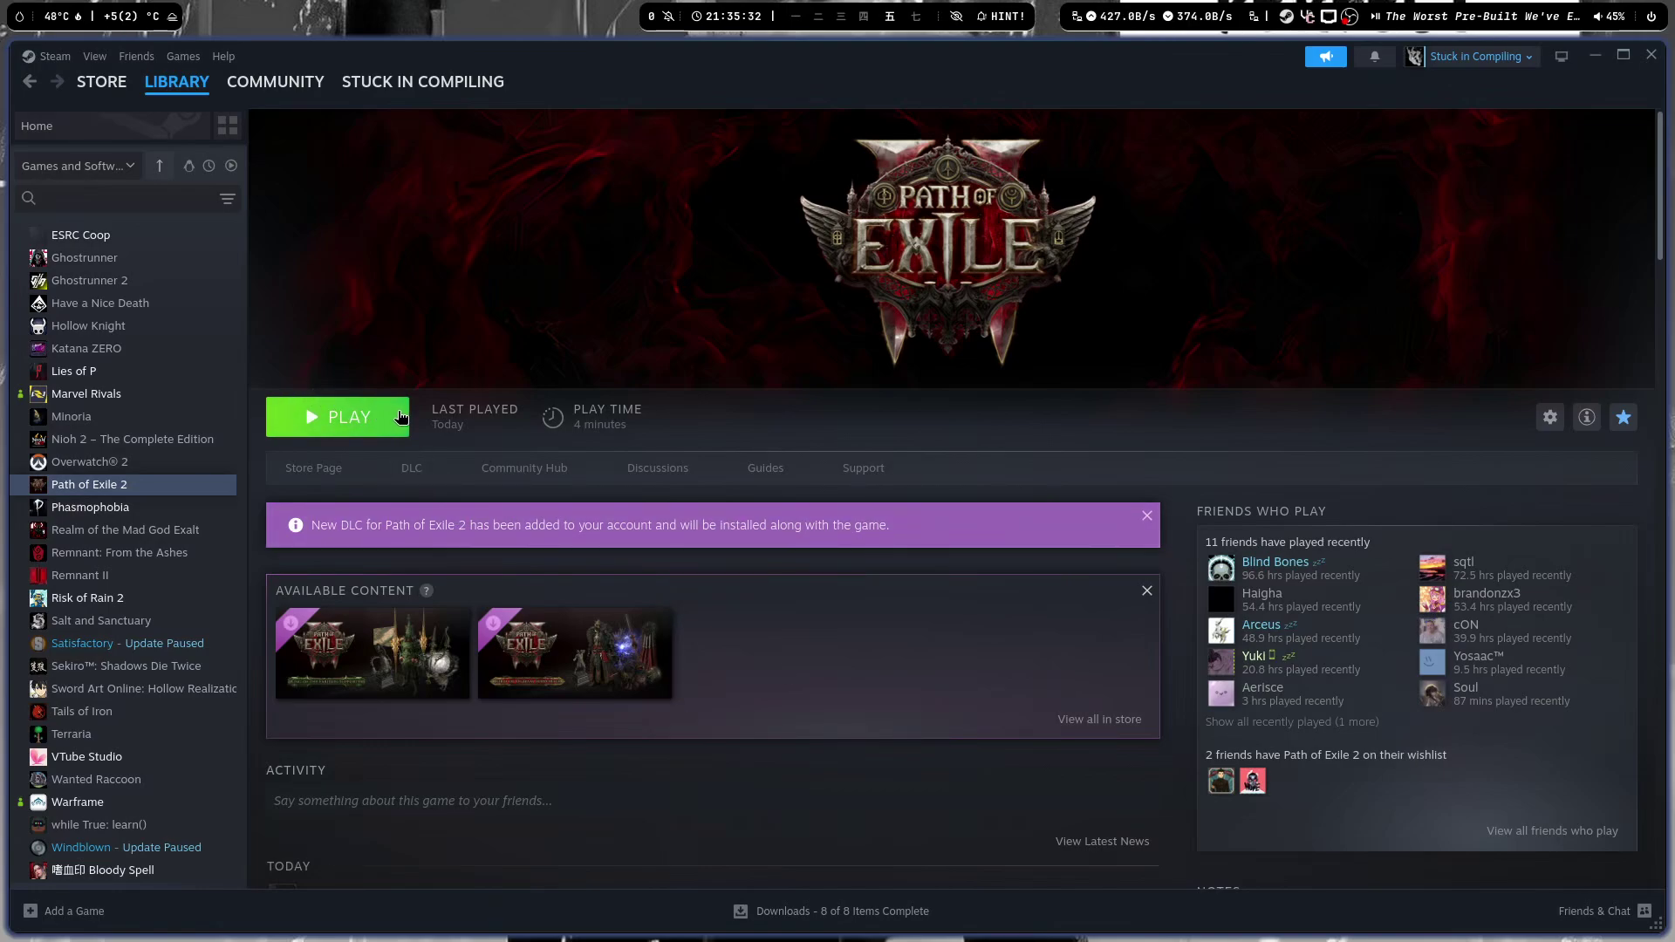
Launch and quit Path of Exile 2, then open Thunar at its Documents folder.
left_click(354, 416)
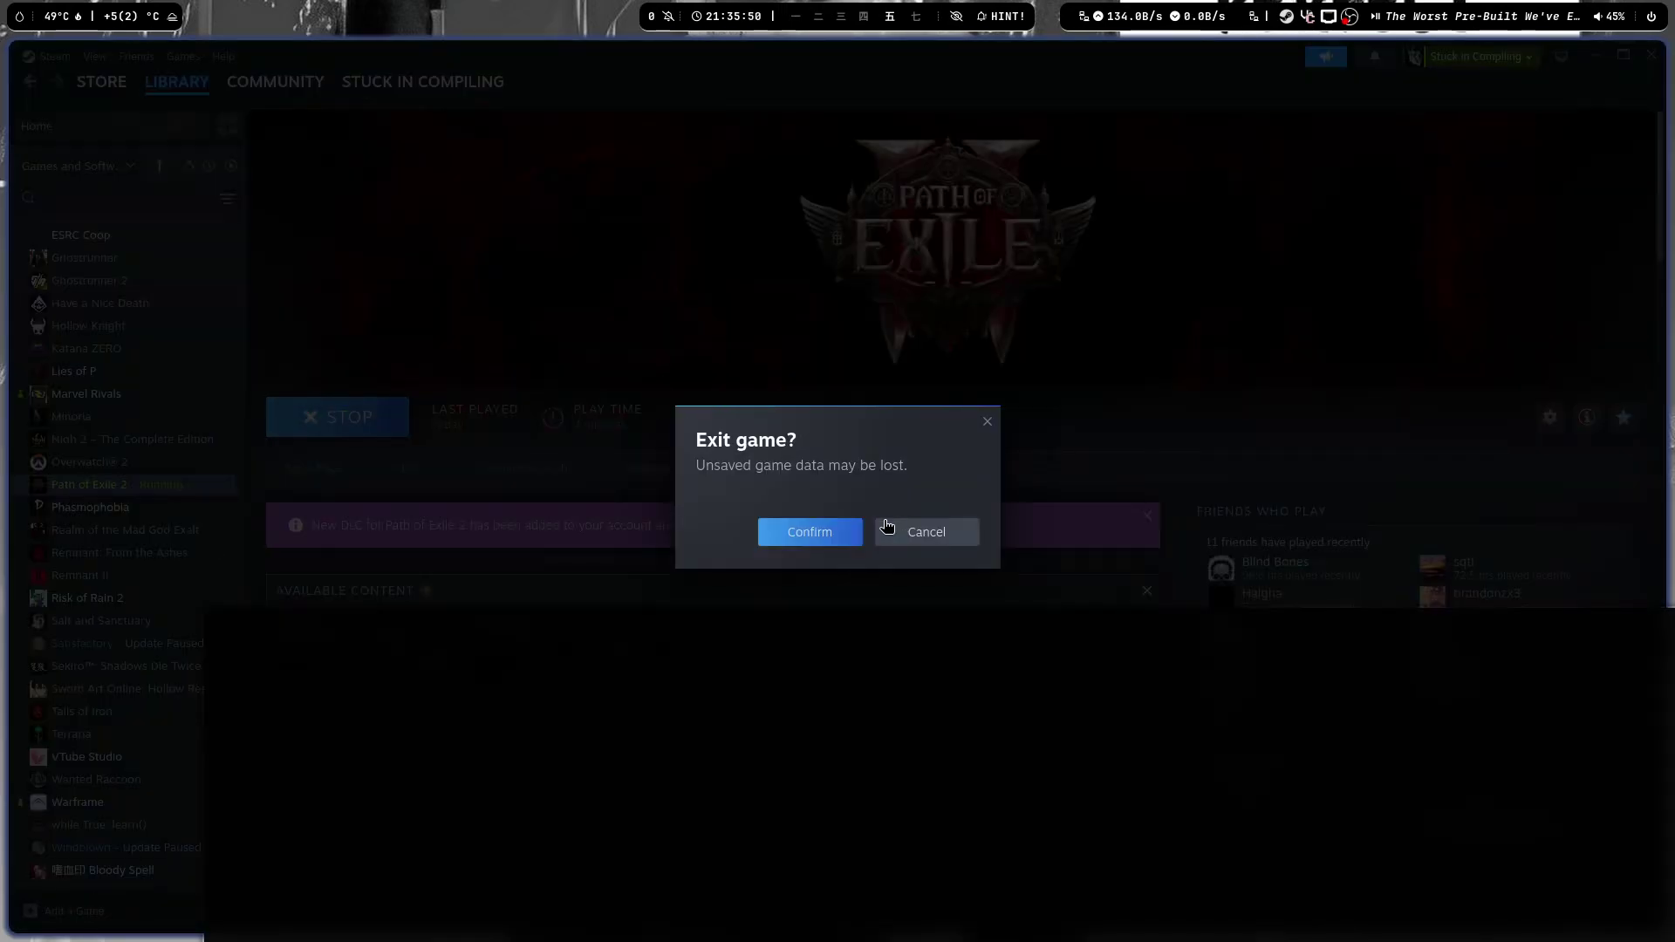
left_click(854, 530)
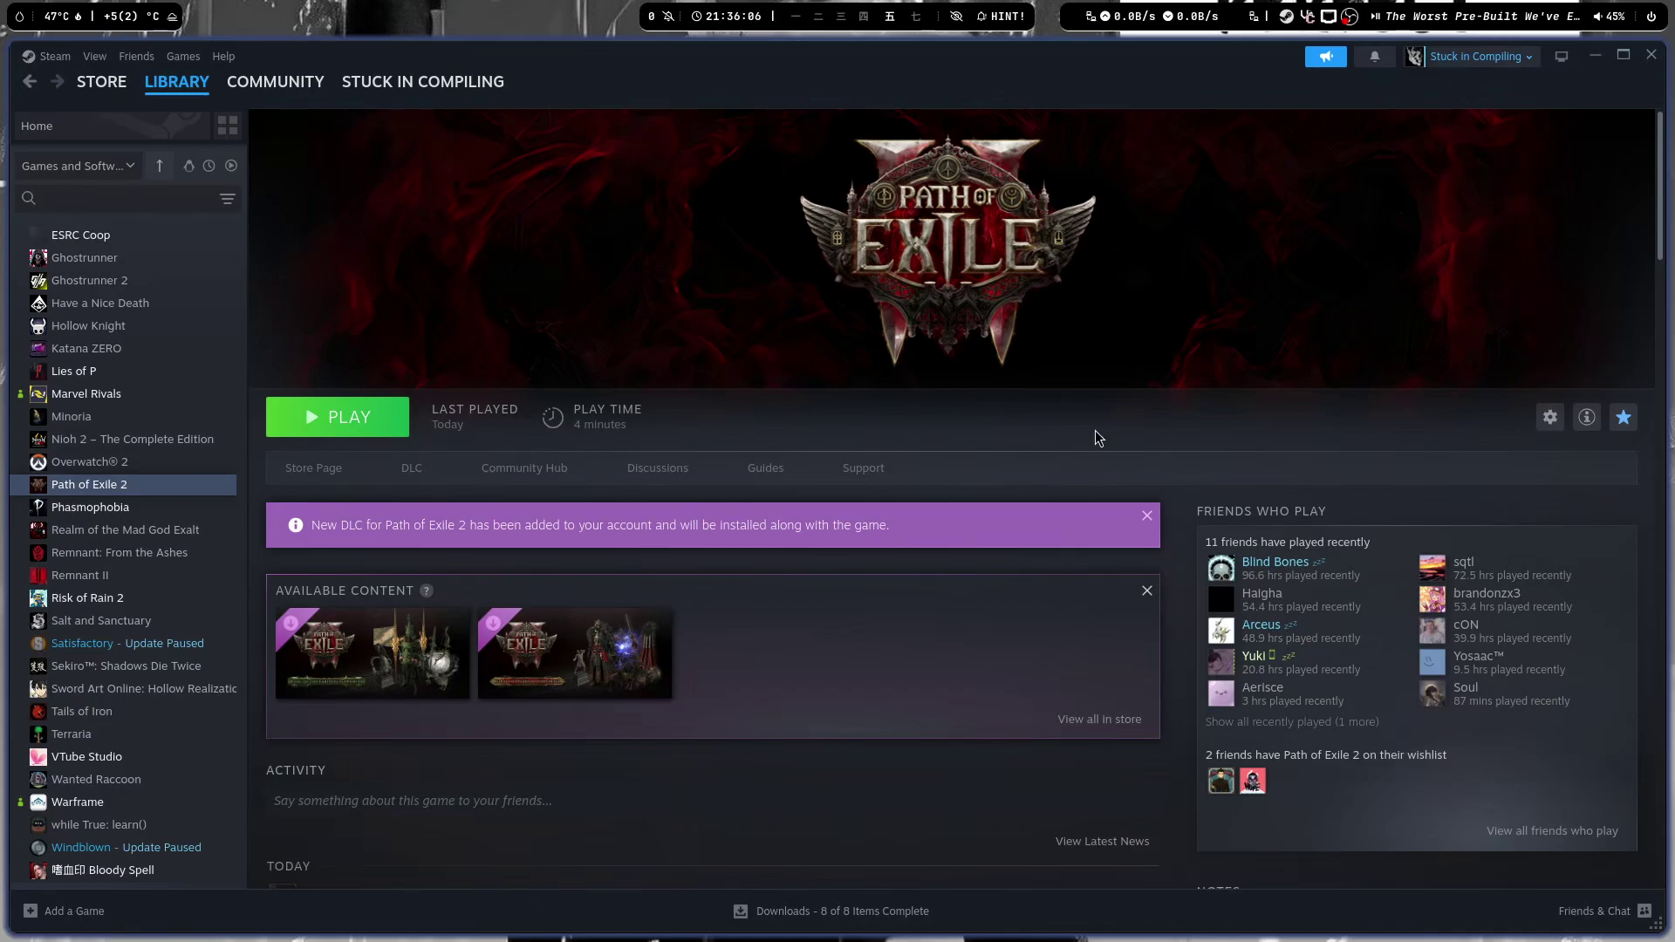
key("super+e")
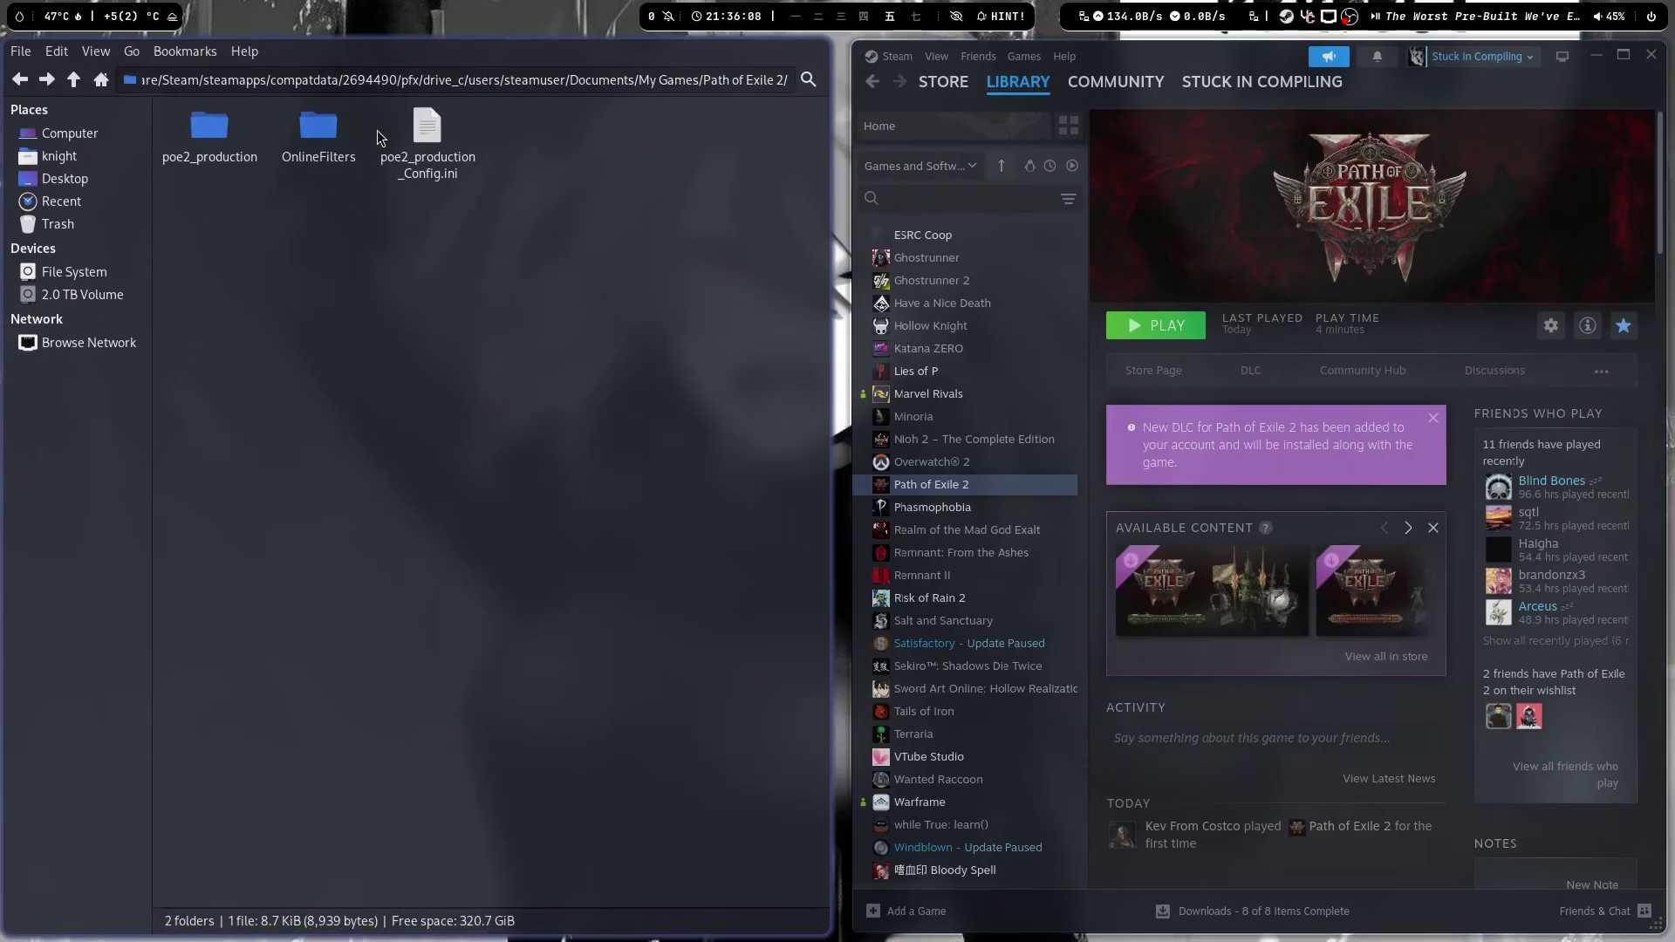
Inspect the Thunar path bar and select the app number 2694490.
left_click_drag(373, 81, 131, 82)
left_click(190, 82)
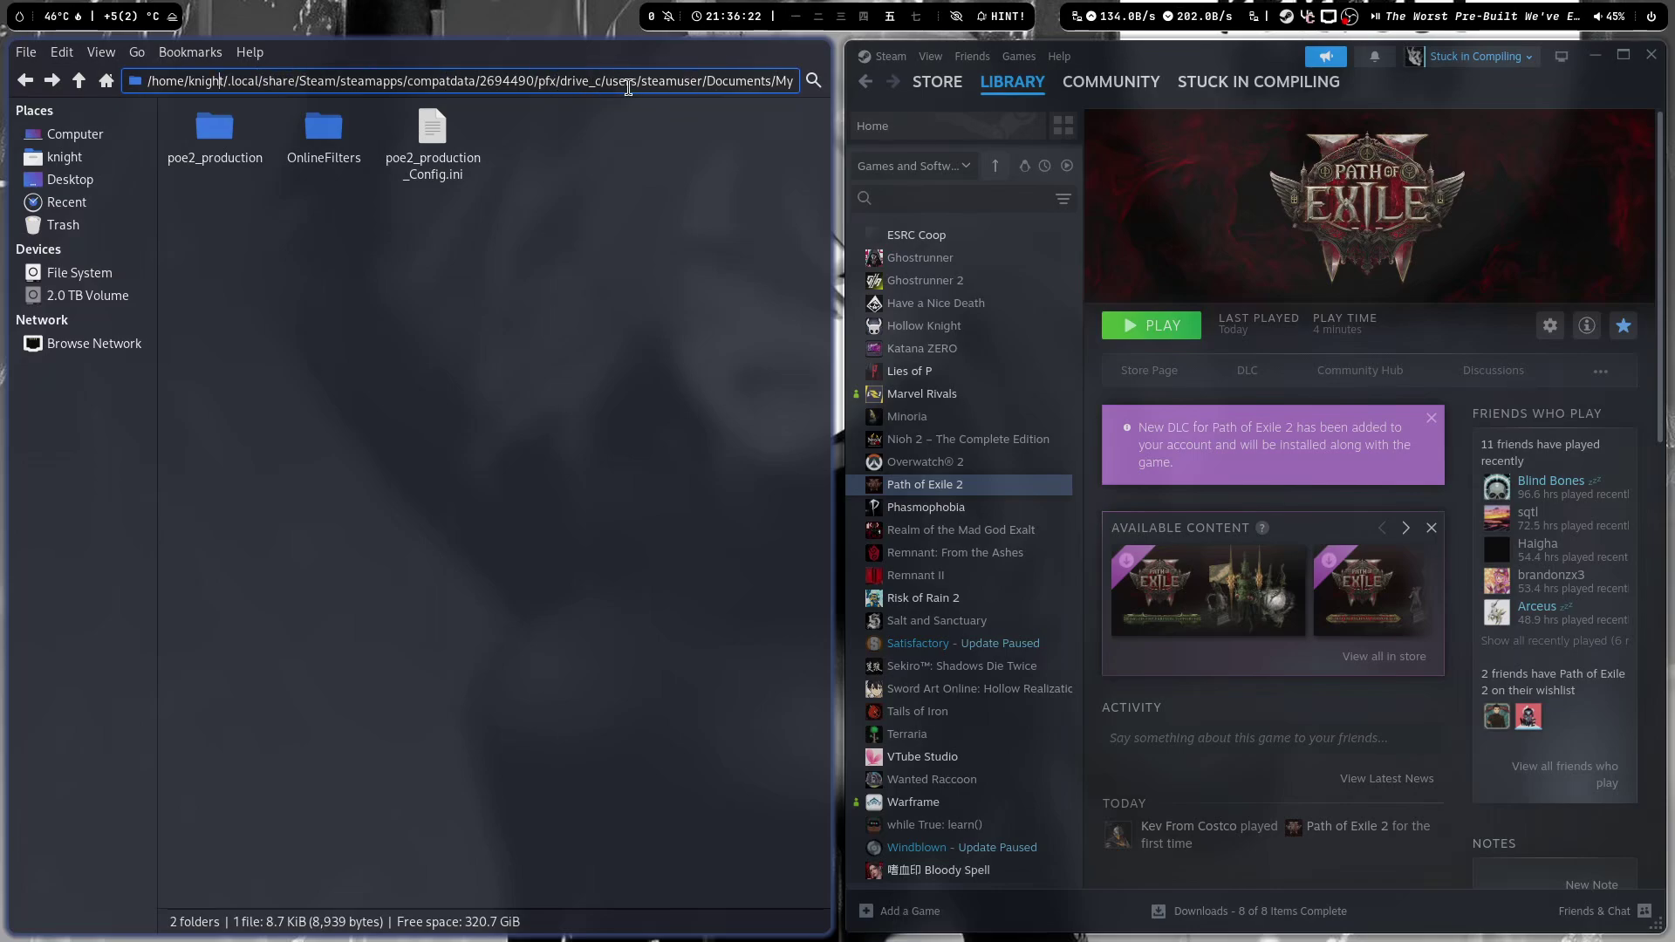
left_click_drag(479, 80, 534, 80)
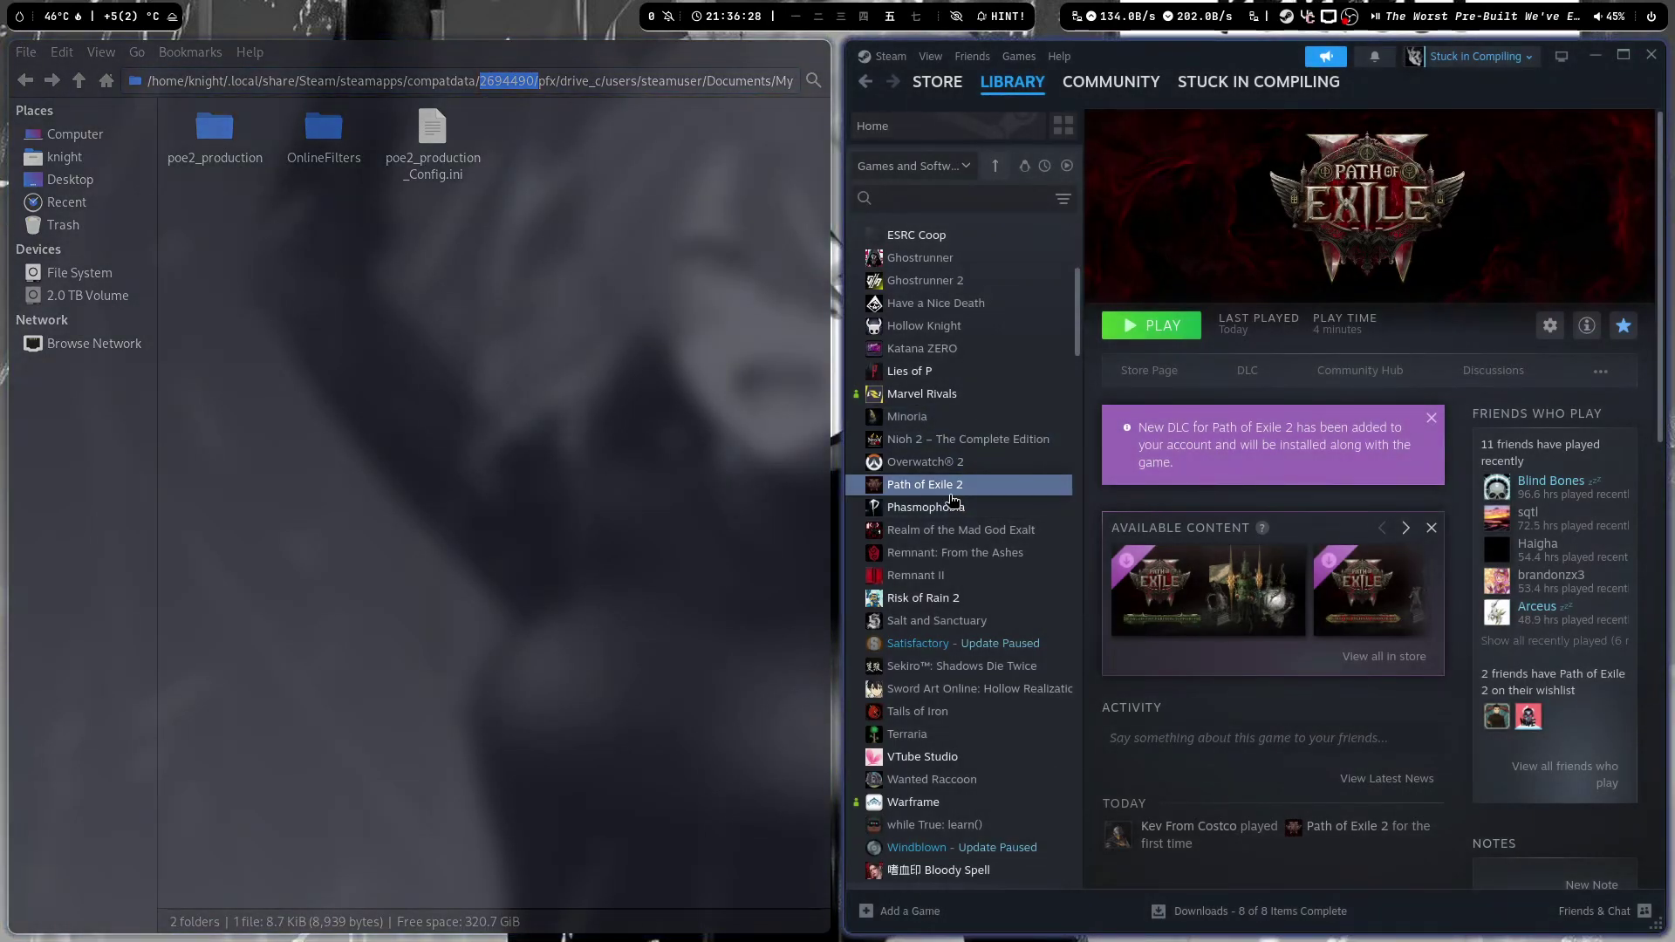
right_click(924, 484)
mouse_move(985, 570)
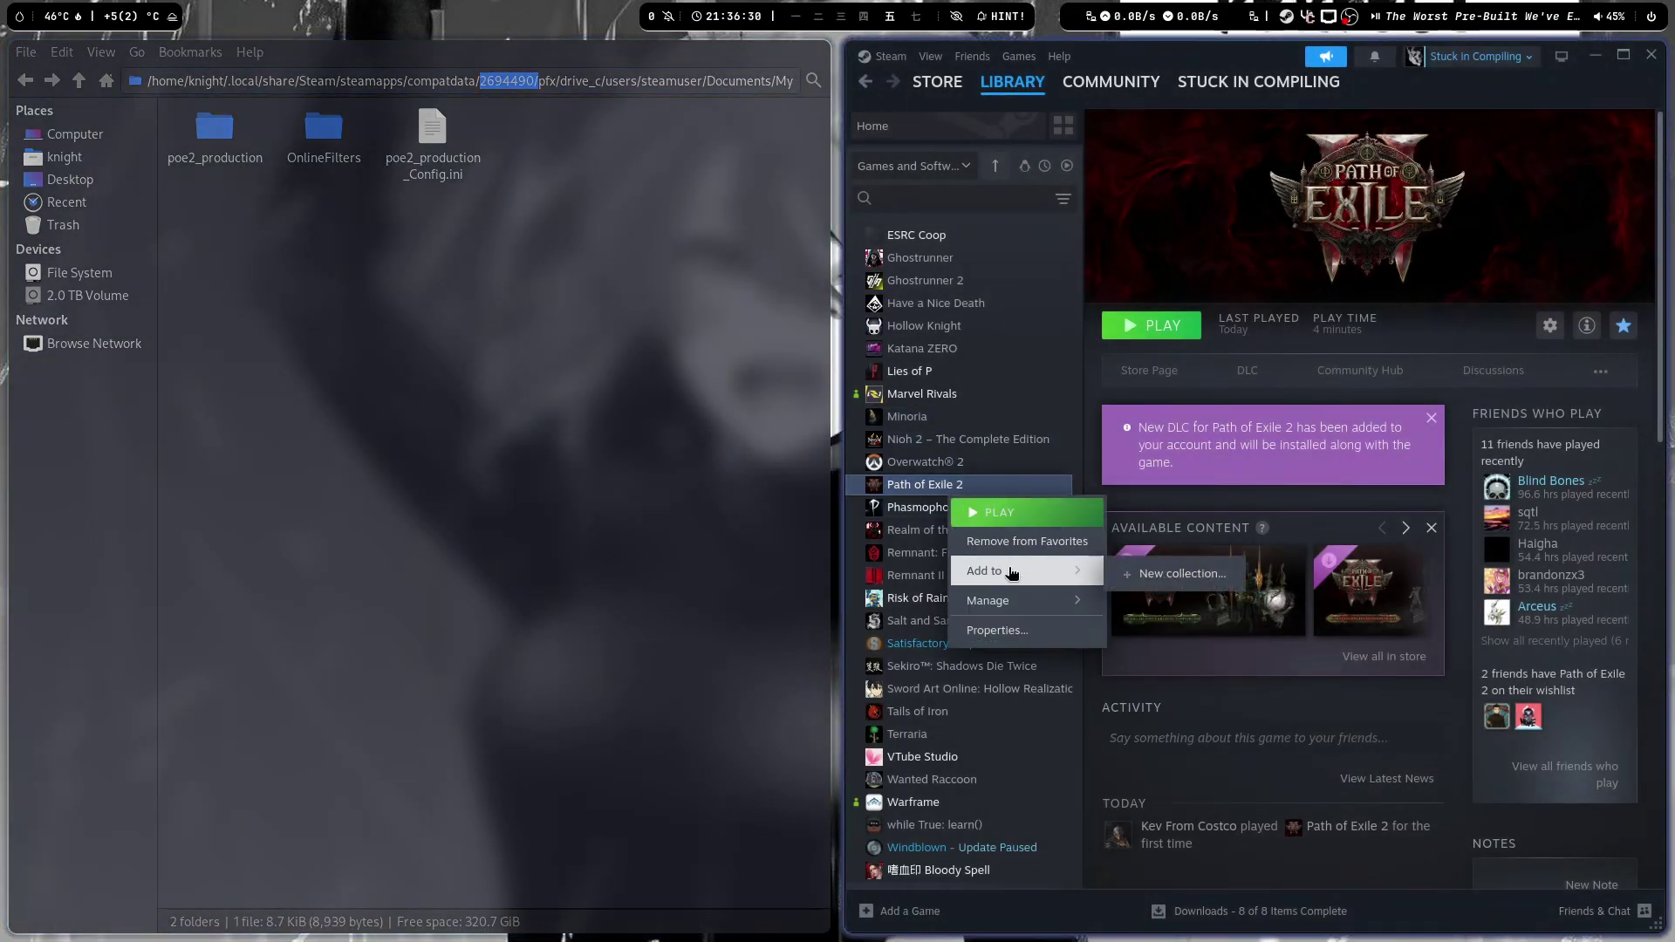
left_click(943, 484)
mouse_move(987, 599)
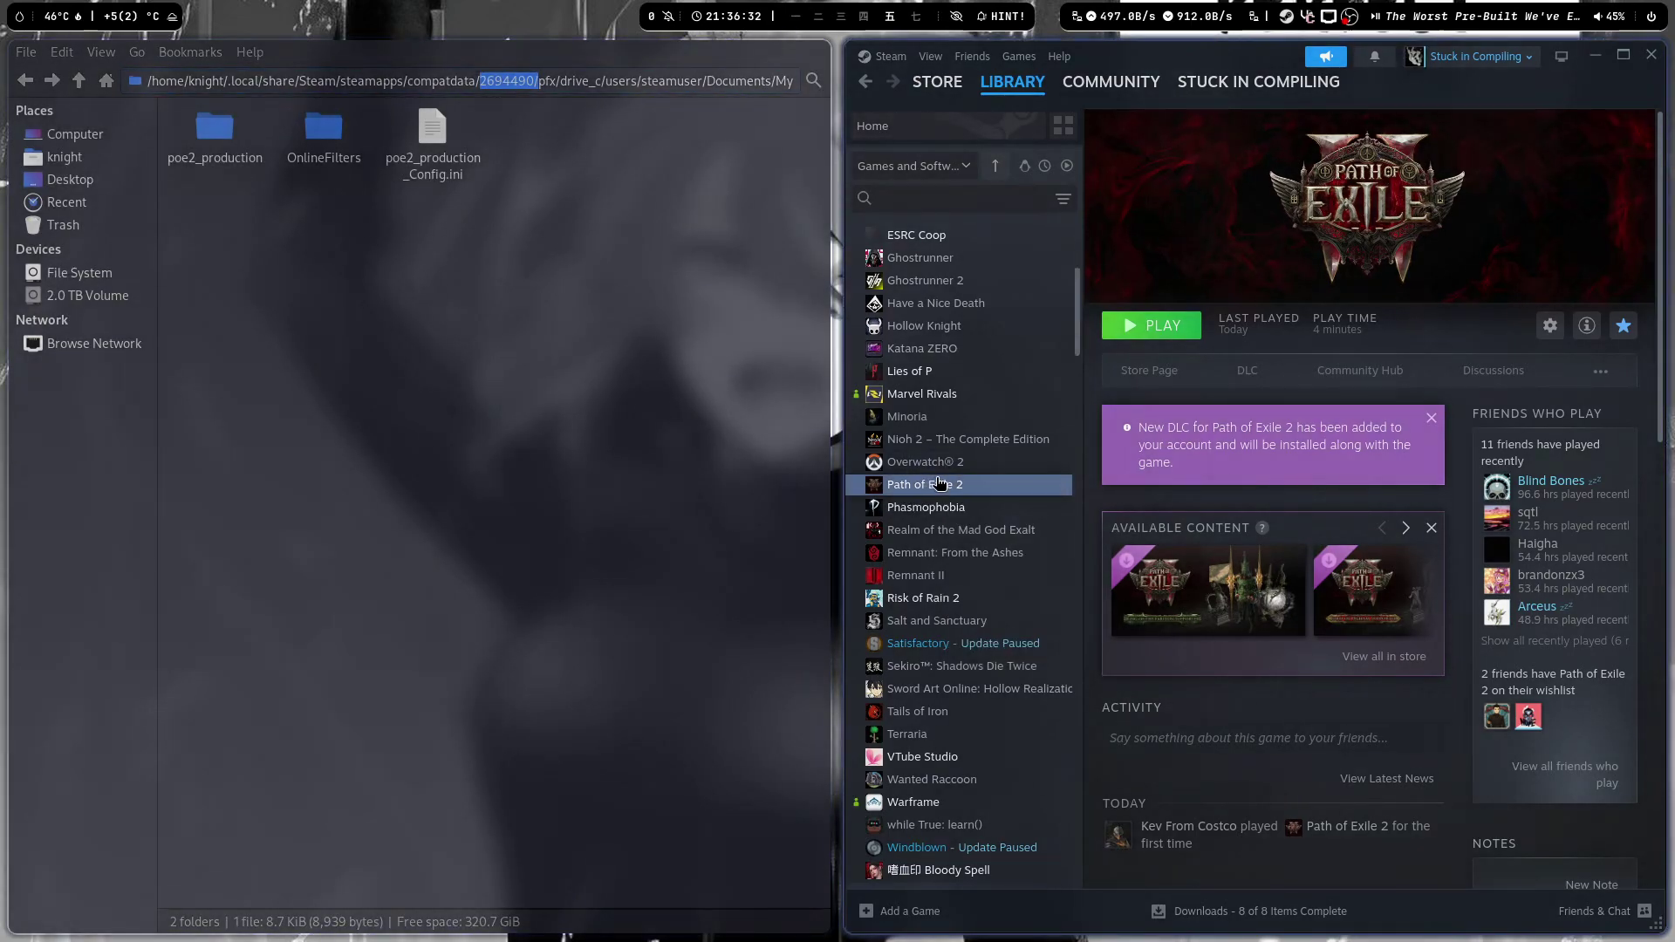
right_click(932, 491)
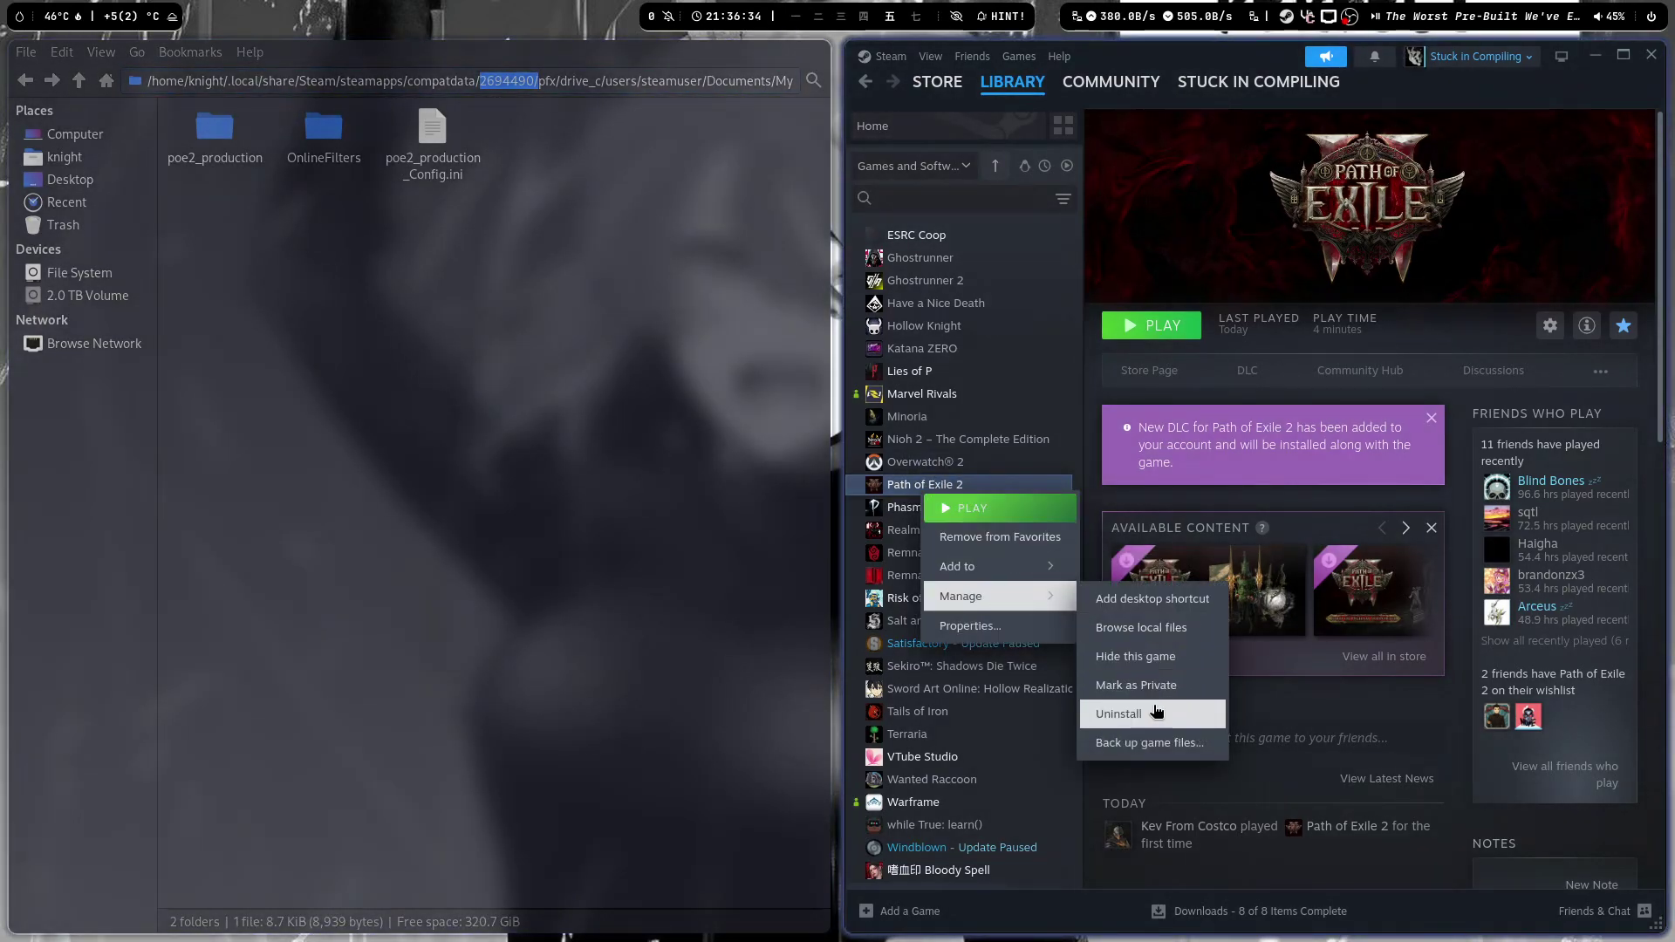
left_click(970, 627)
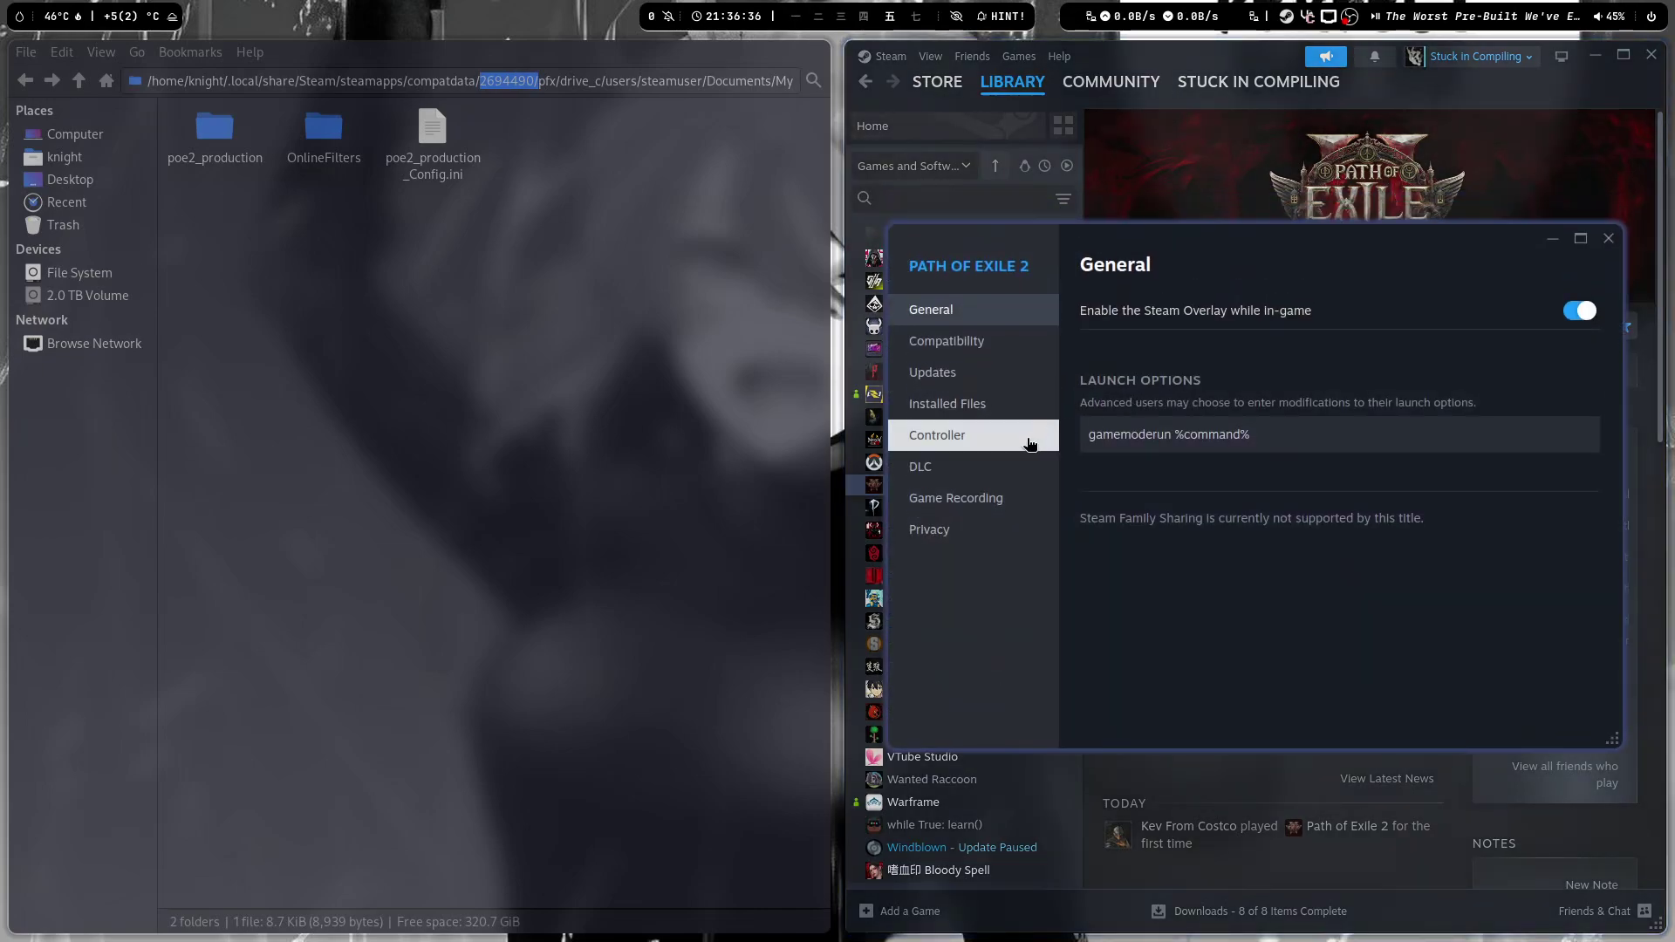
left_click(931, 372)
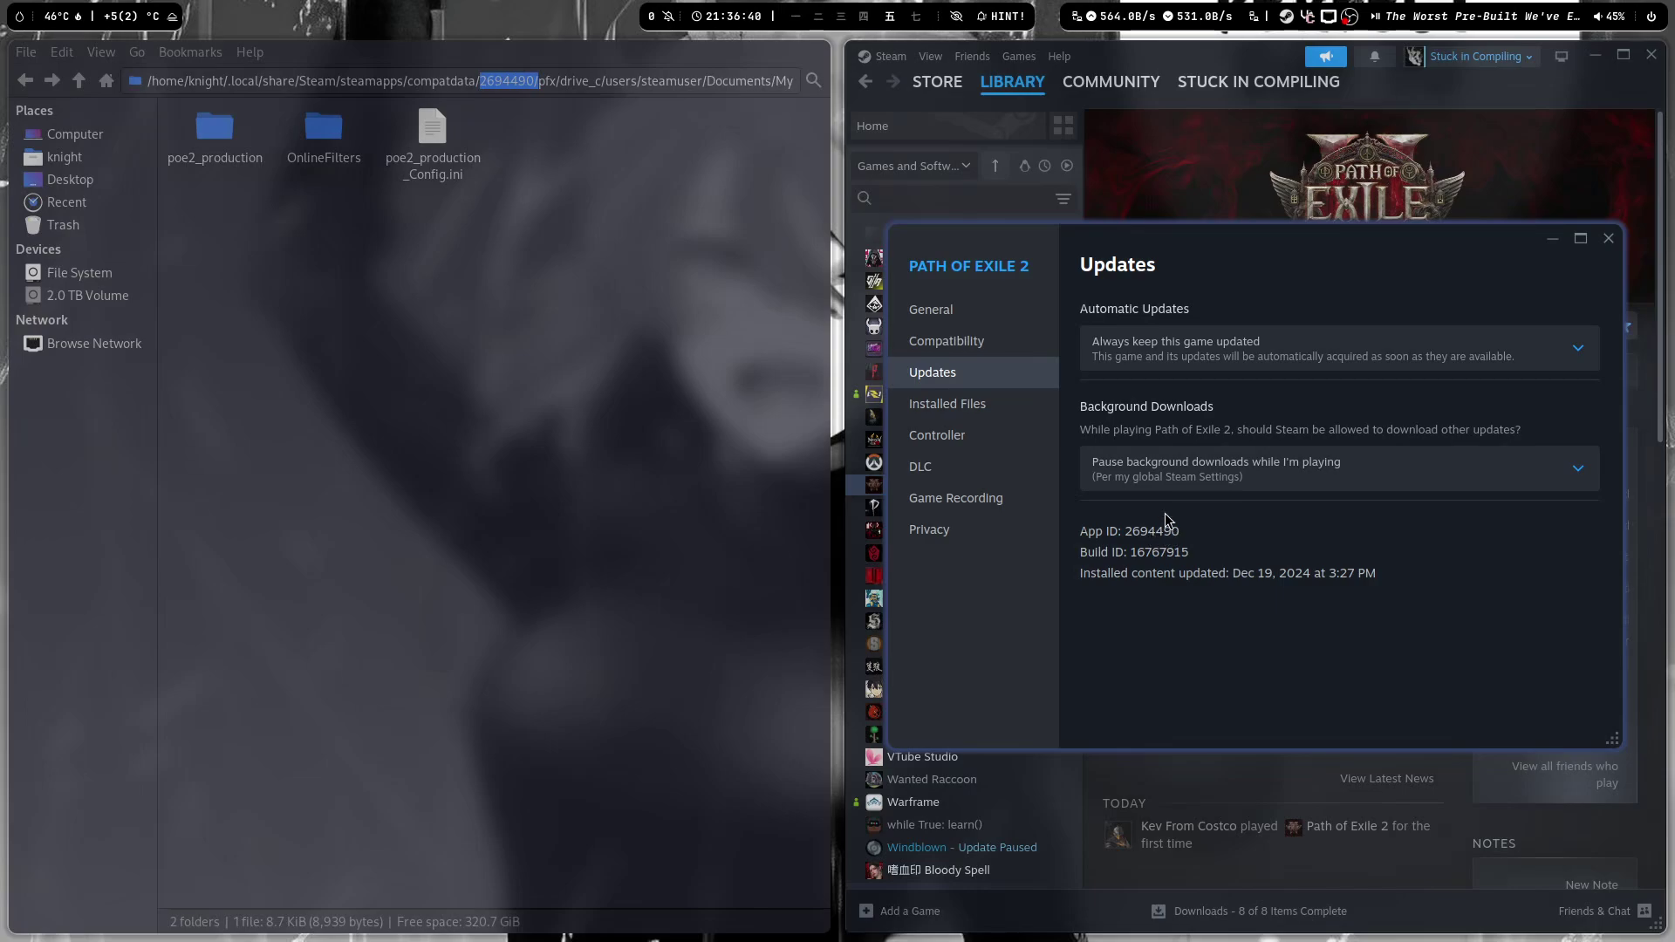
key("Escape")
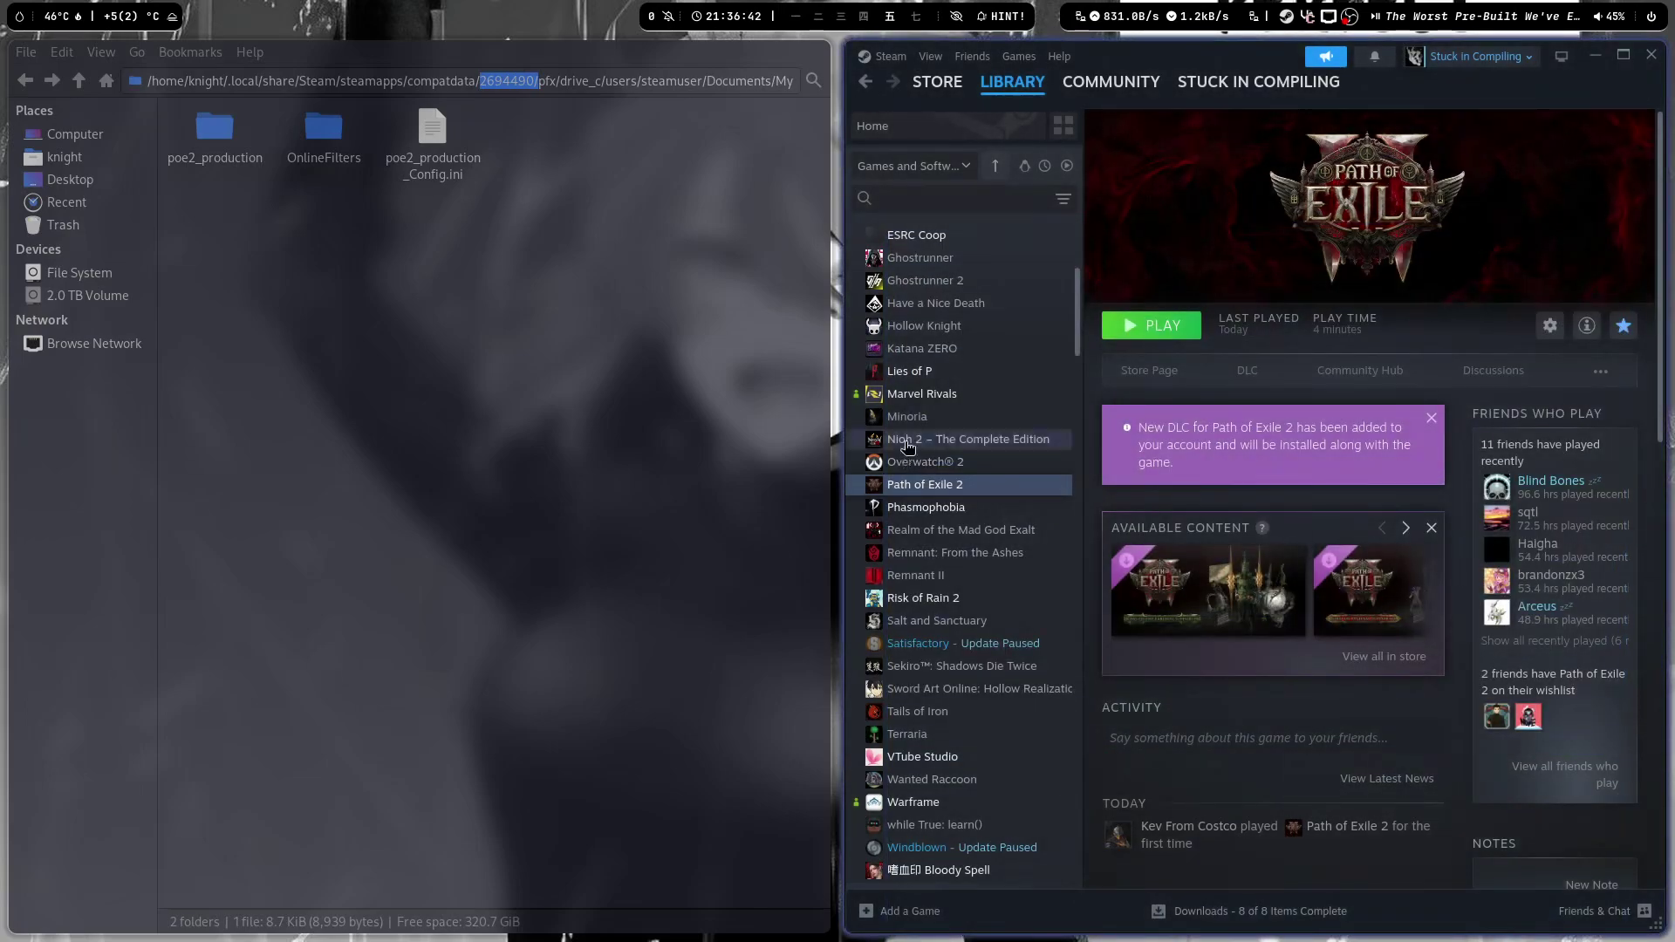
right_click(922, 393)
left_click(1022, 529)
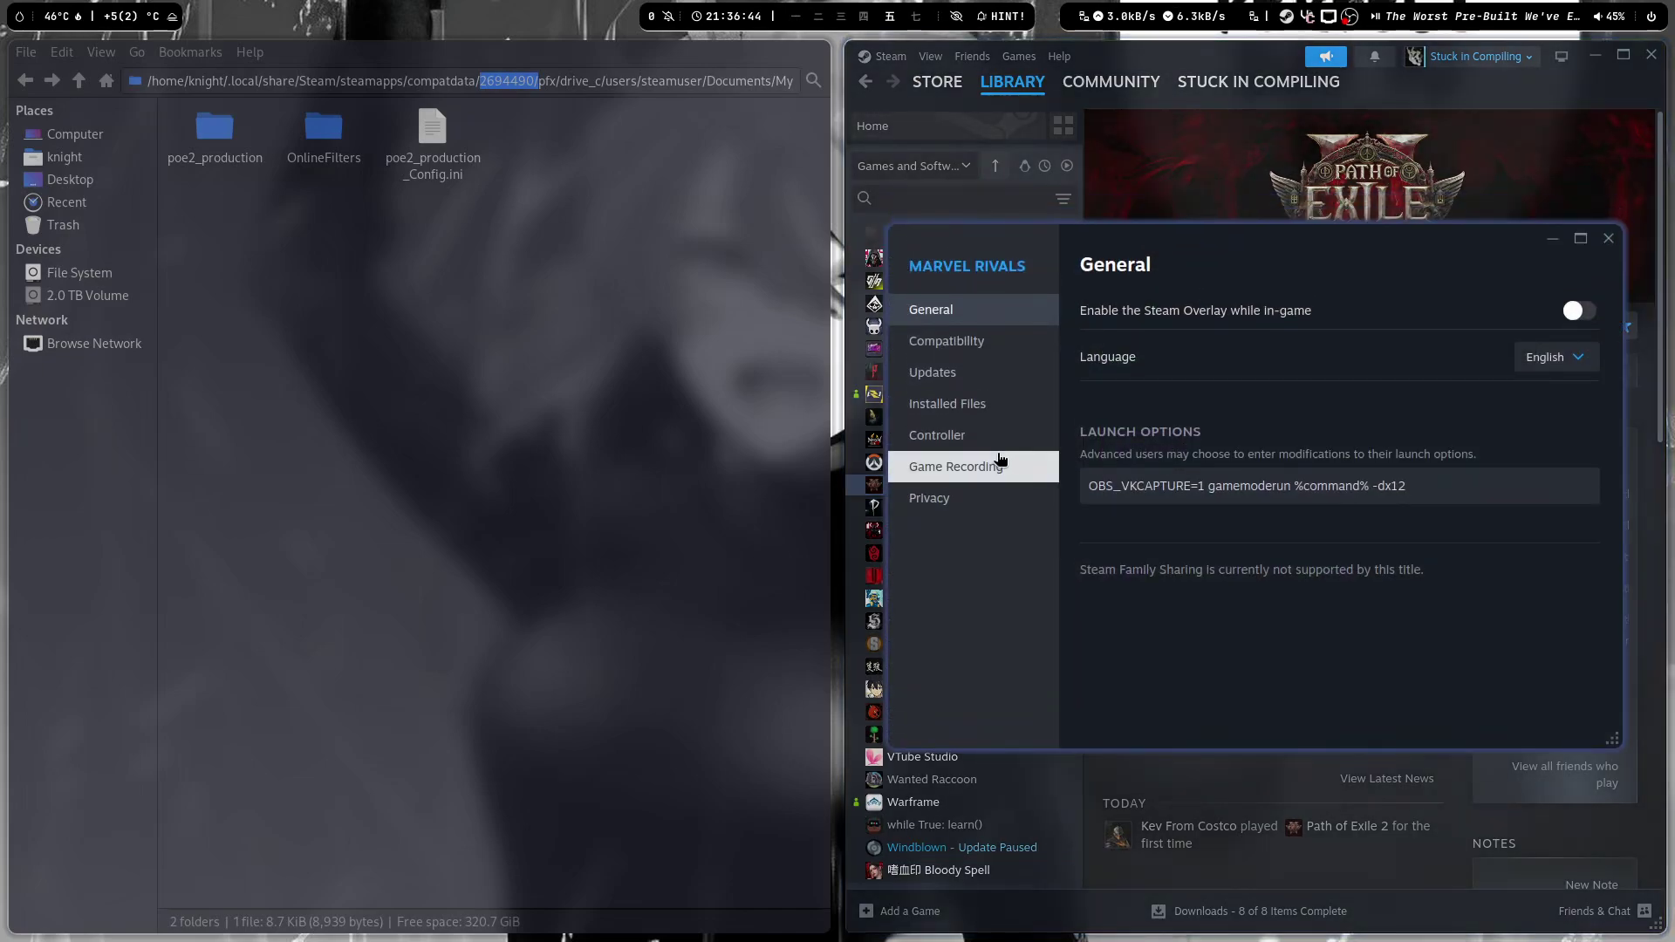
left_click(938, 435)
left_click(932, 371)
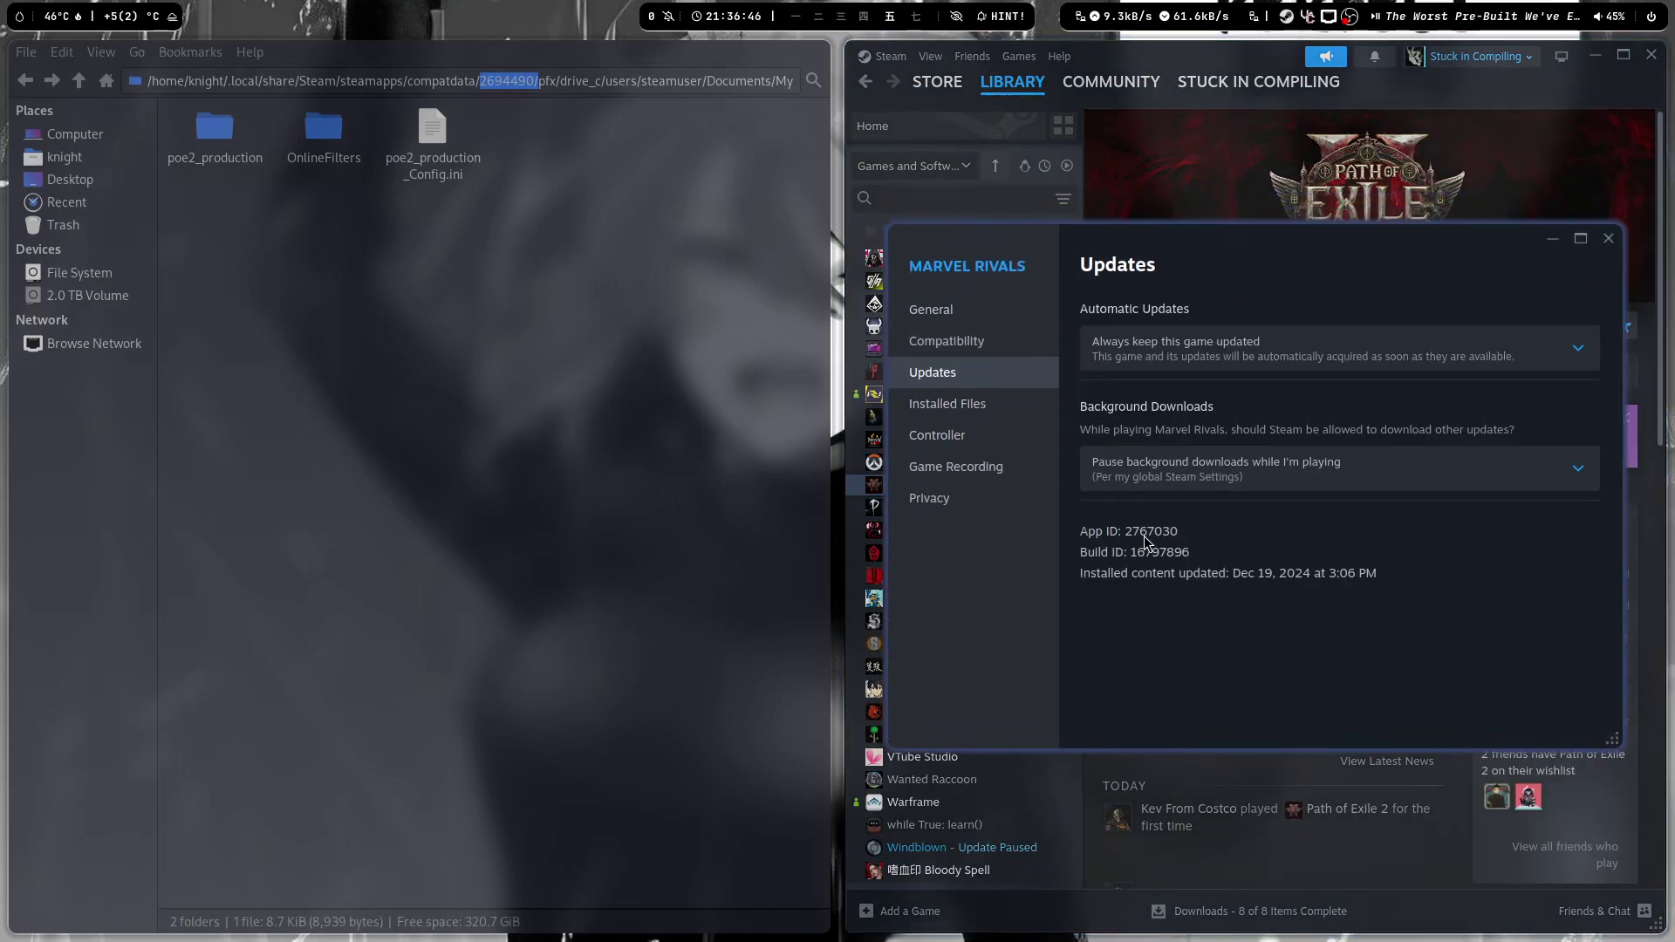
key("Escape")
left_click(524, 81)
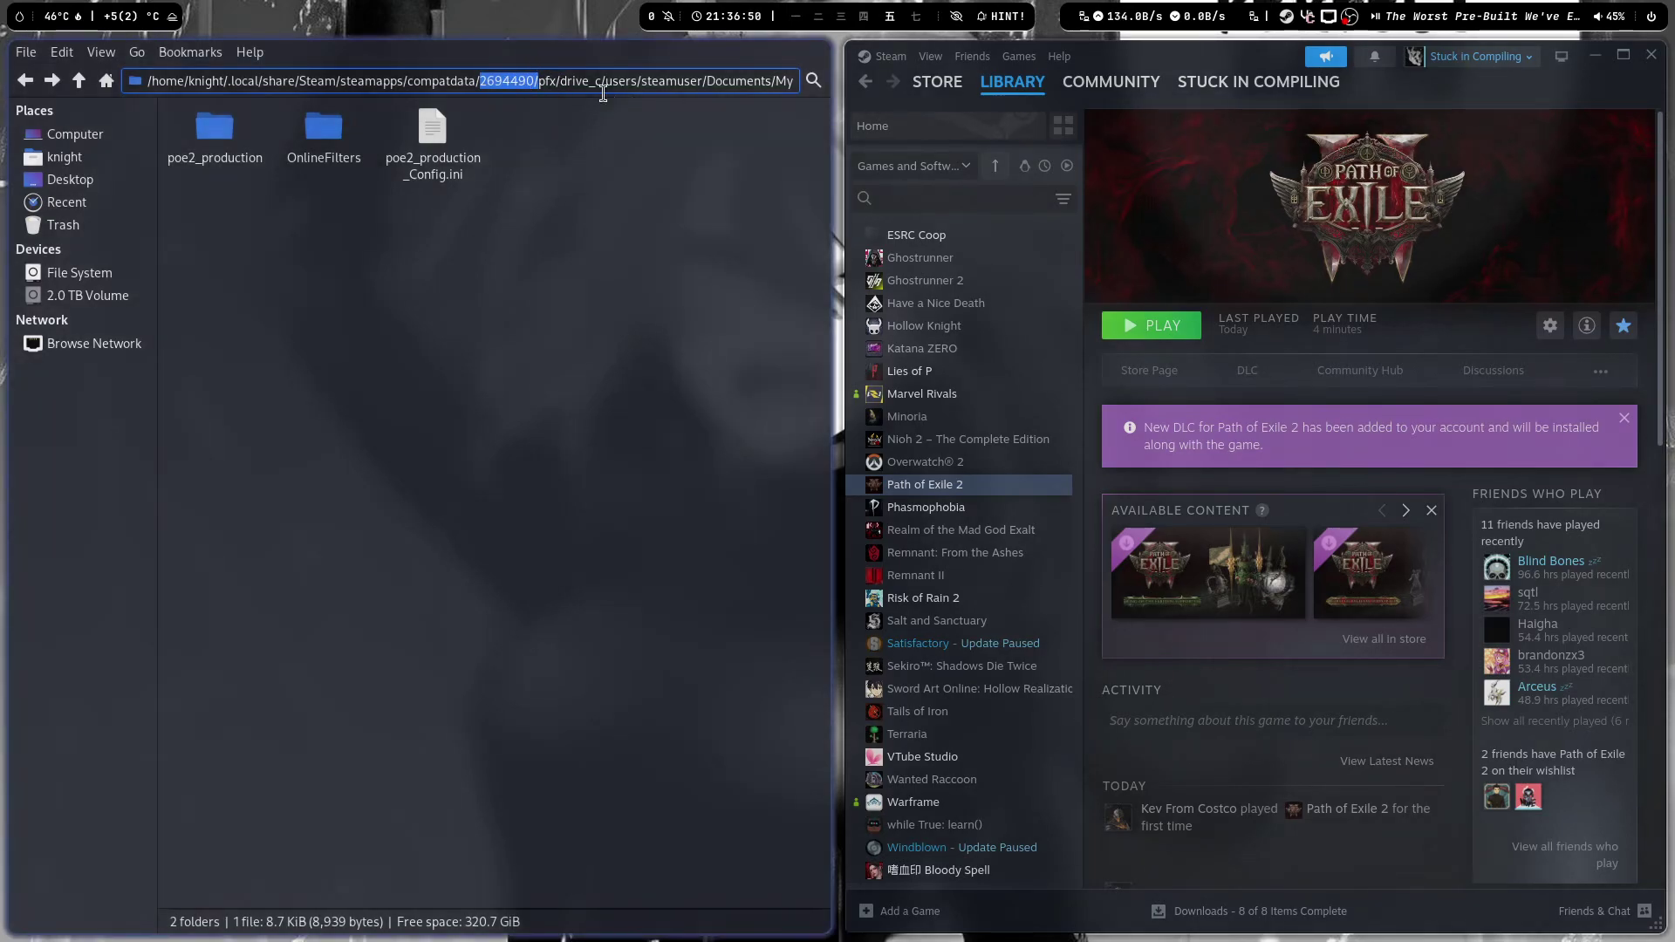
Select the later part of the Thunar path, then open poe2_production_Config.ini.
left_click(916, 392)
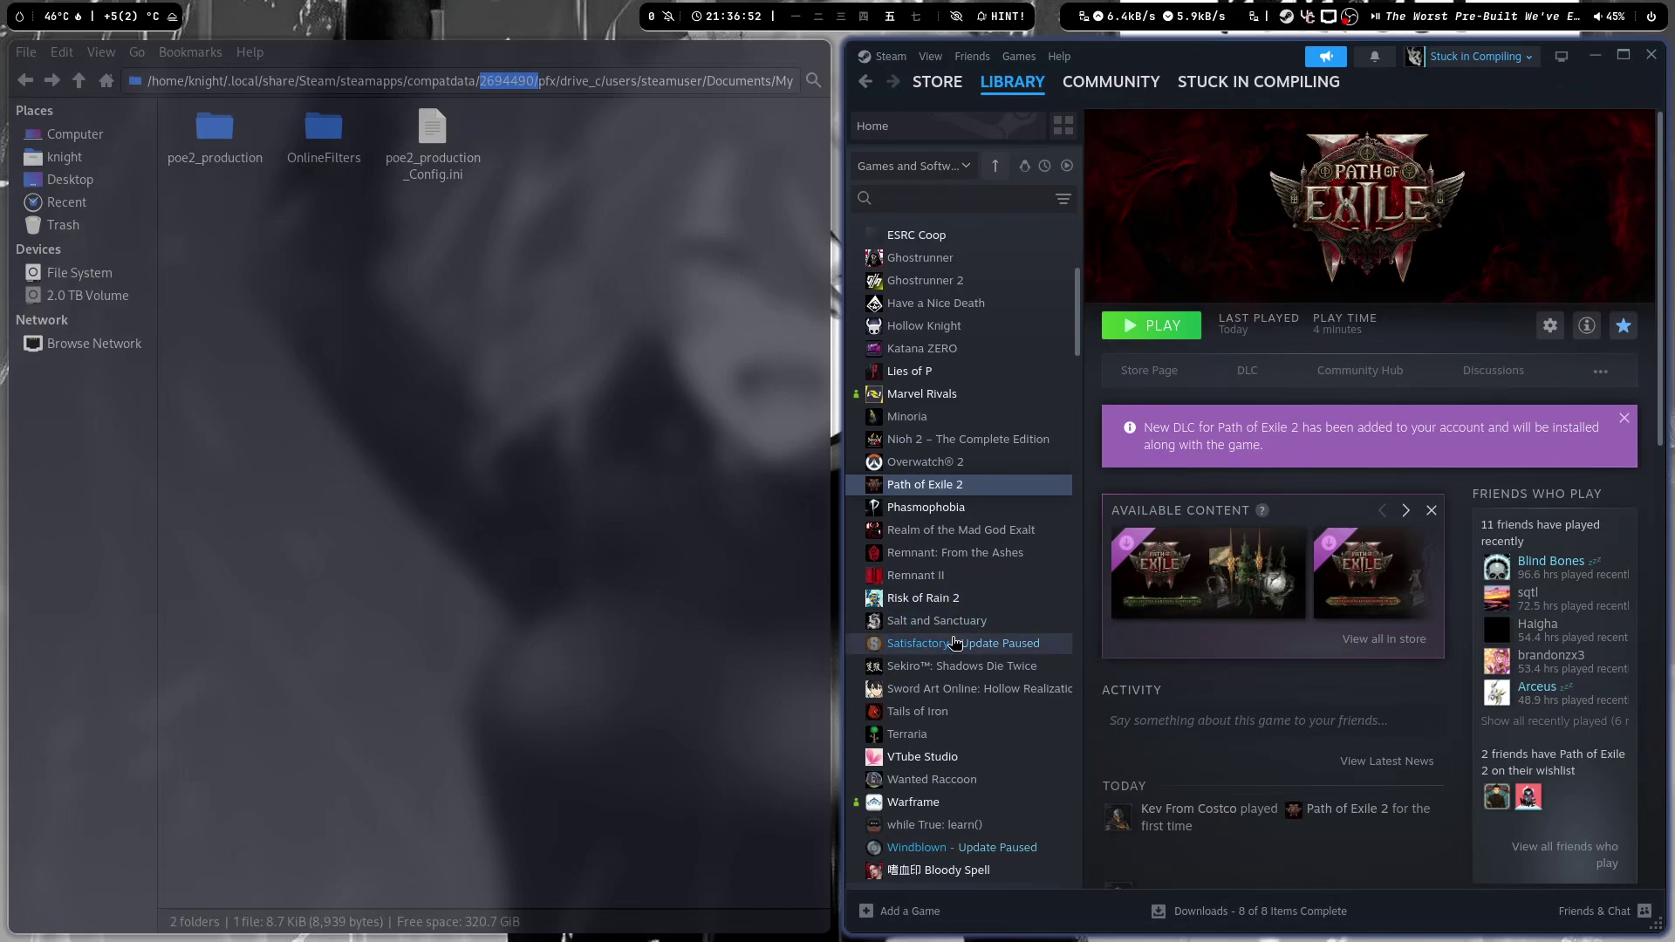
left_click(525, 81)
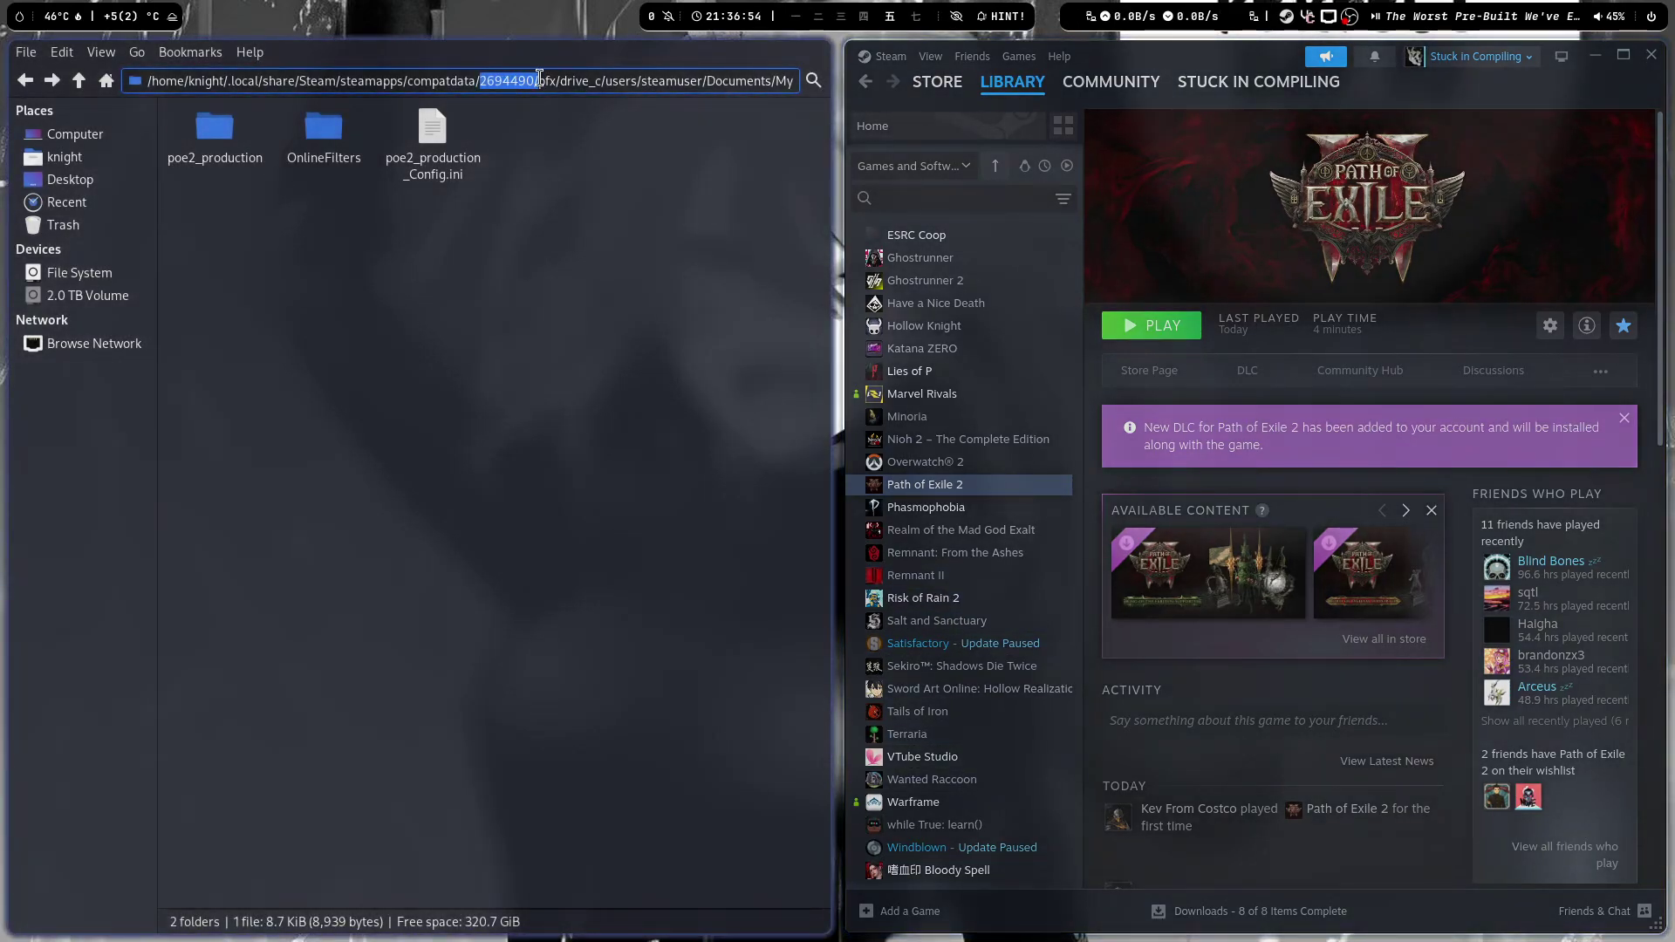
left_click(549, 80)
left_click_drag(616, 79, 795, 82)
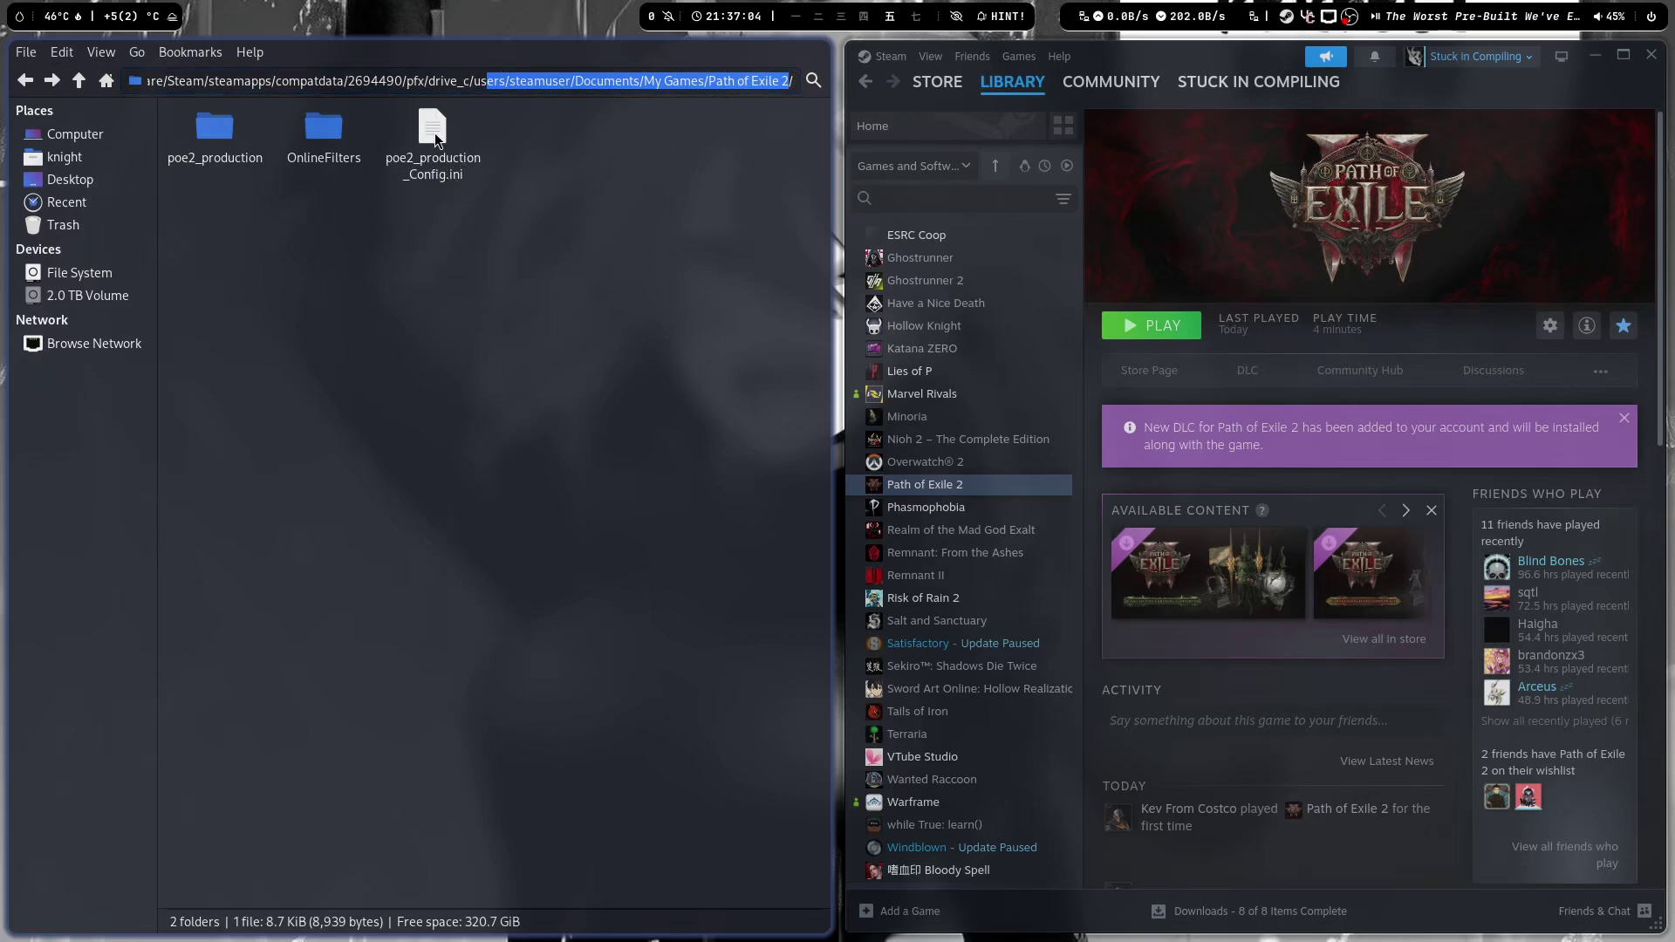
double_click(432, 144)
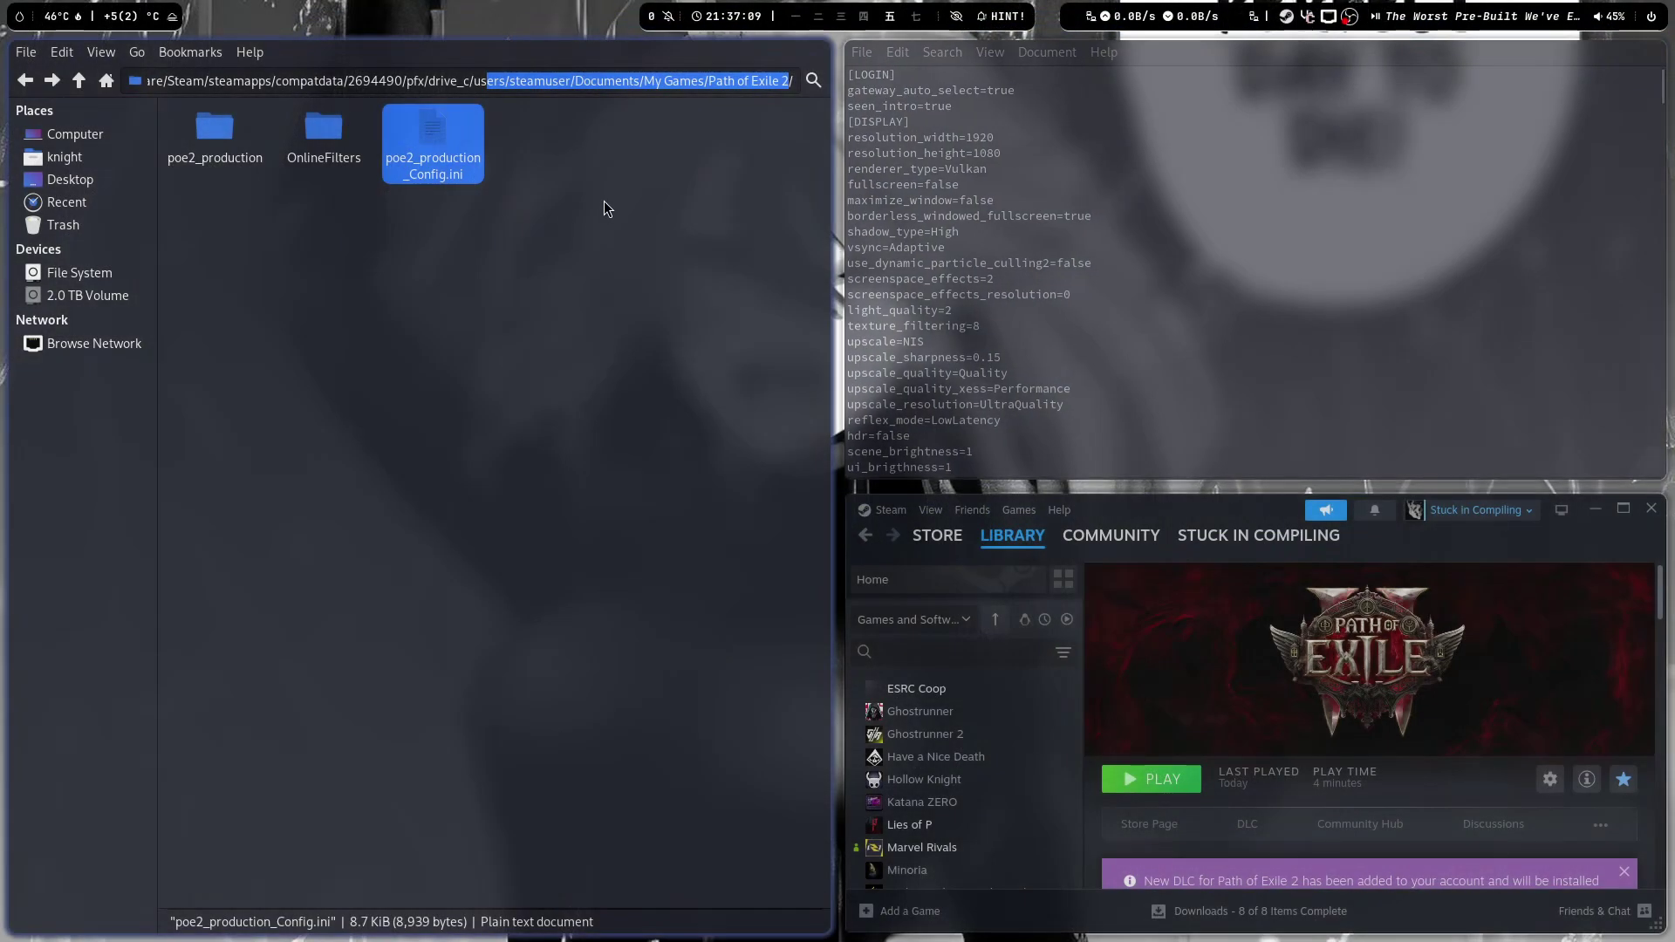
Change renderer_type from Vulkan to DirectX12 in the Mousepad config file.
right_click(445, 131)
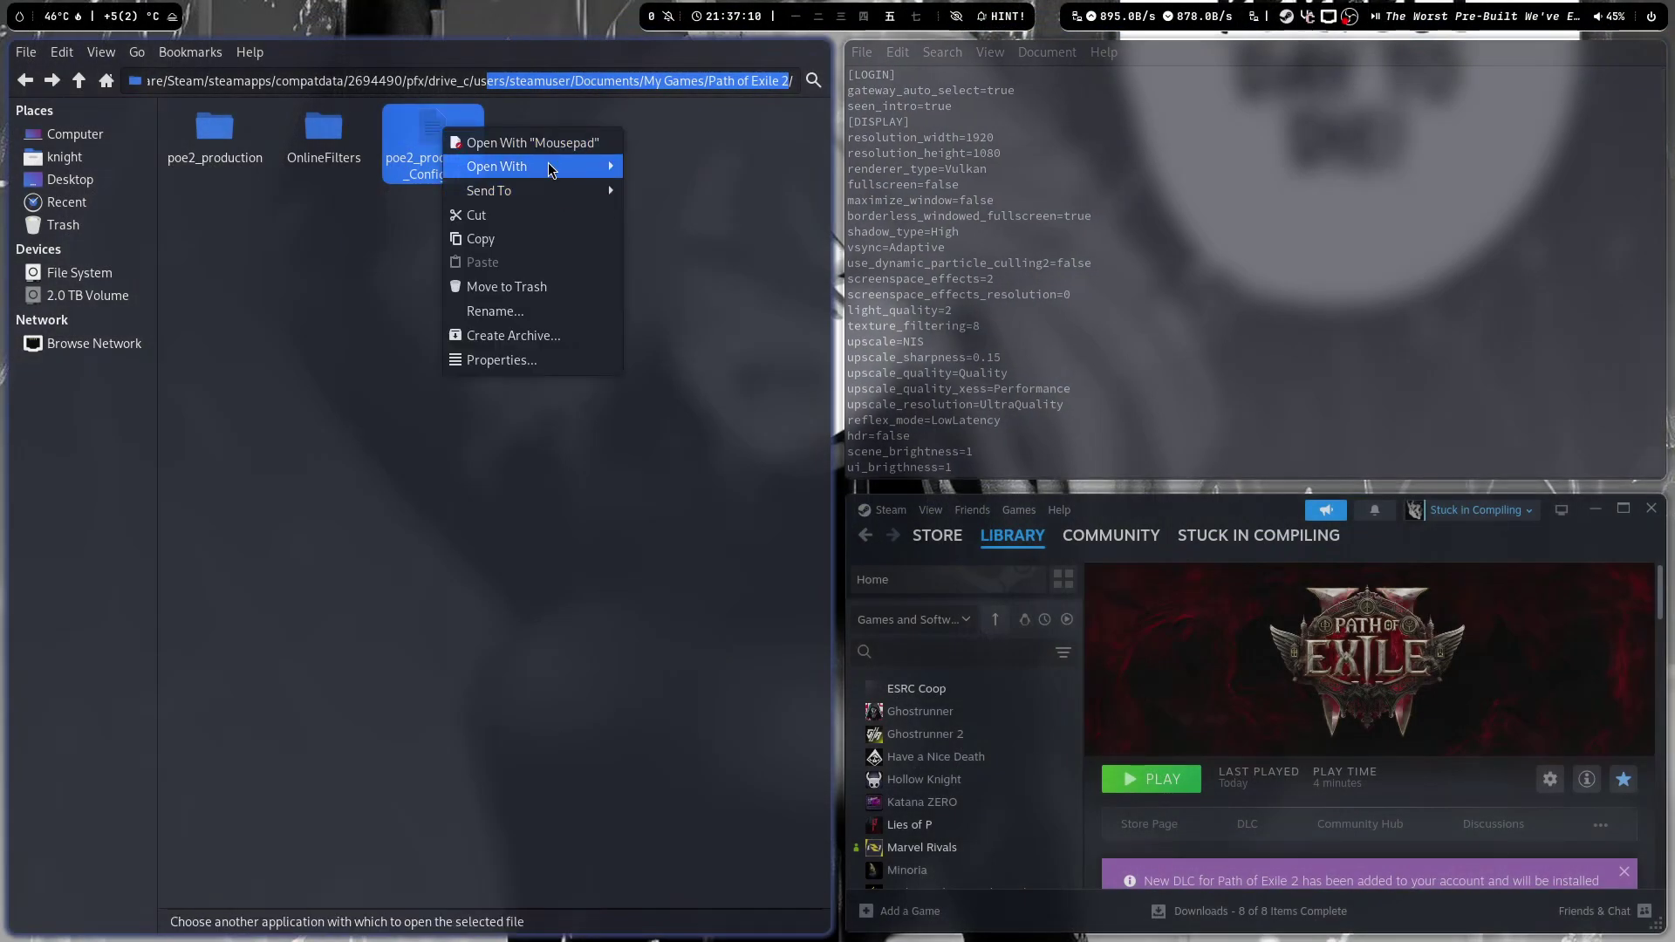
left_click(511, 165)
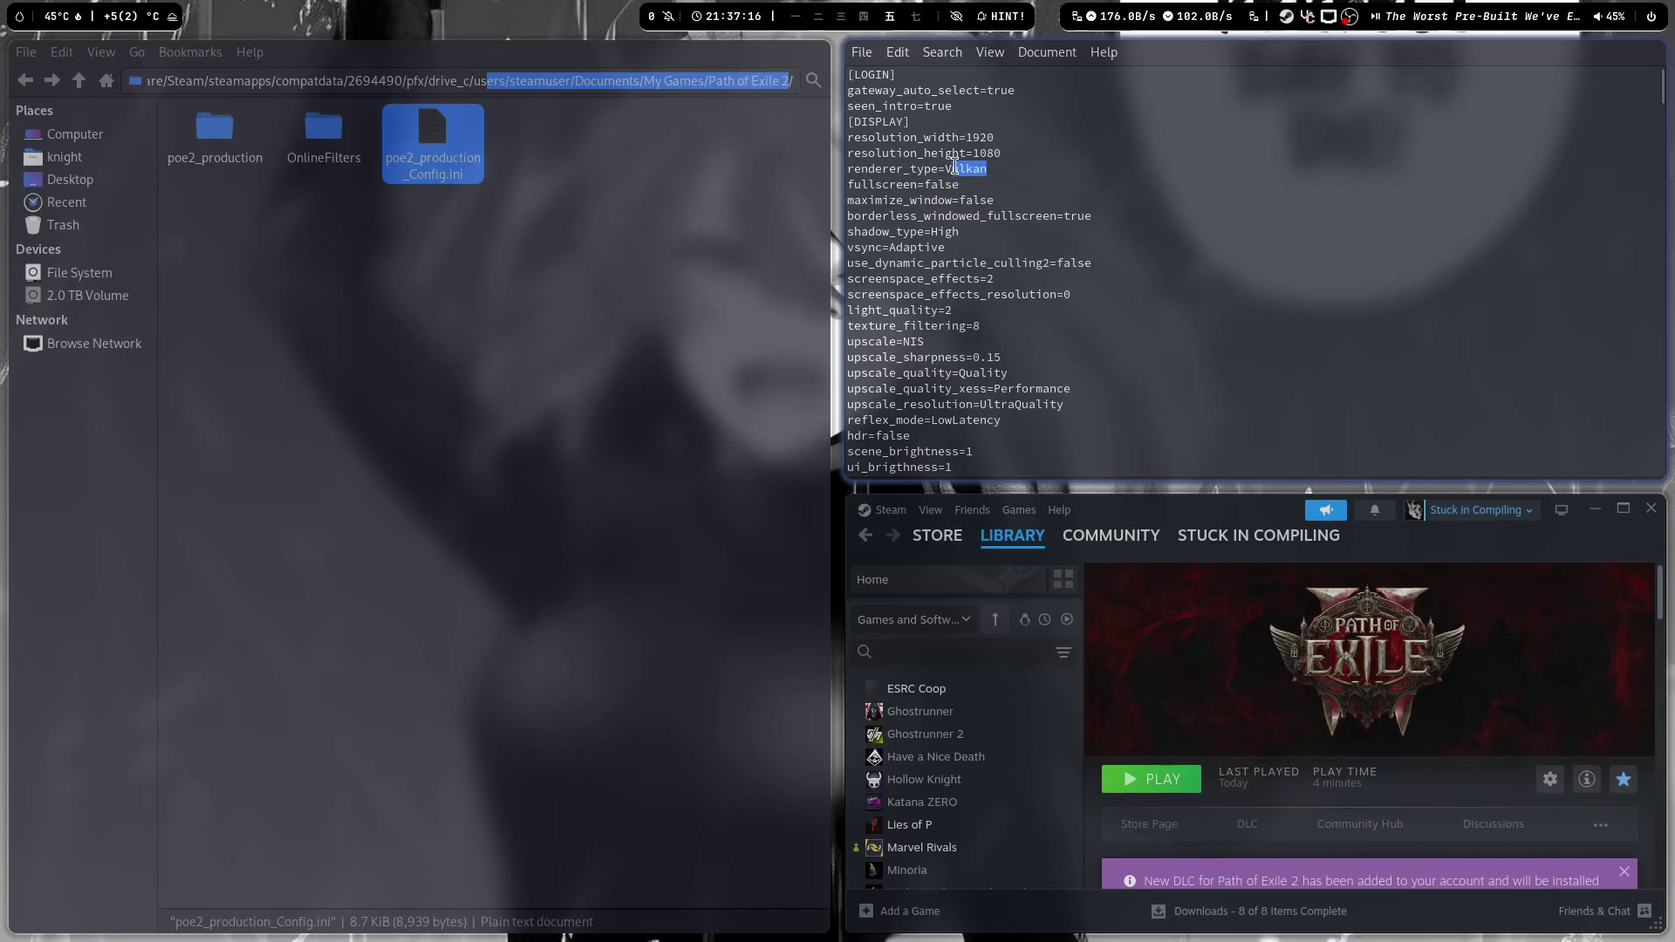
key("ctrl+z")
left_click(1029, 179)
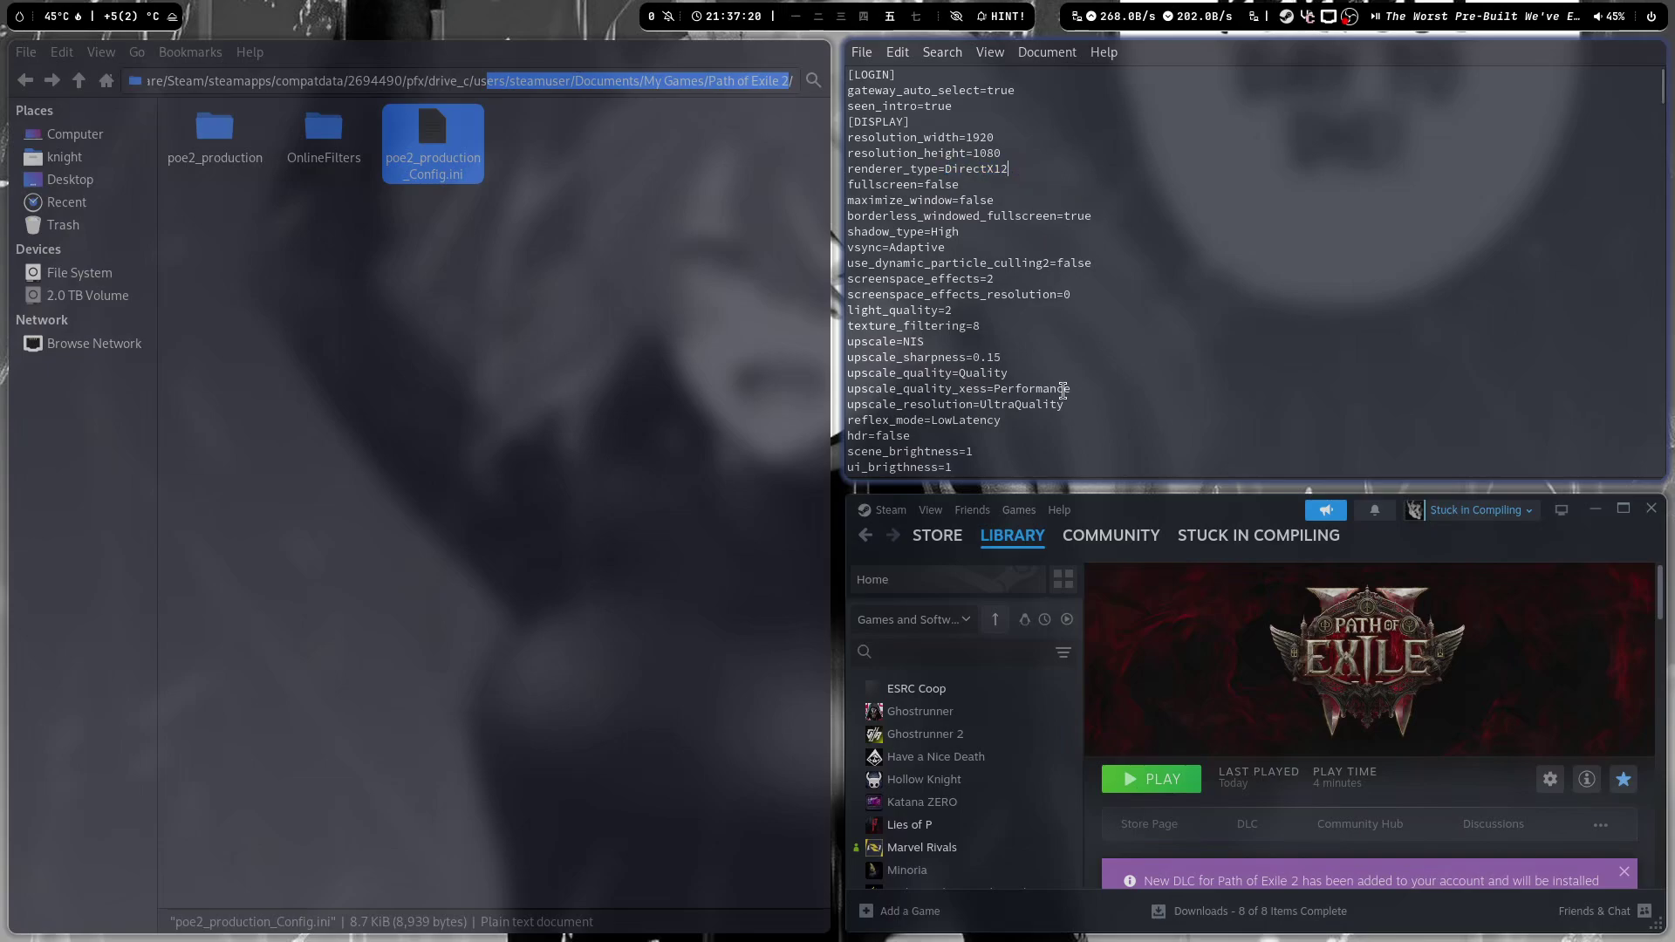
scroll(1001, 819, "down", 3)
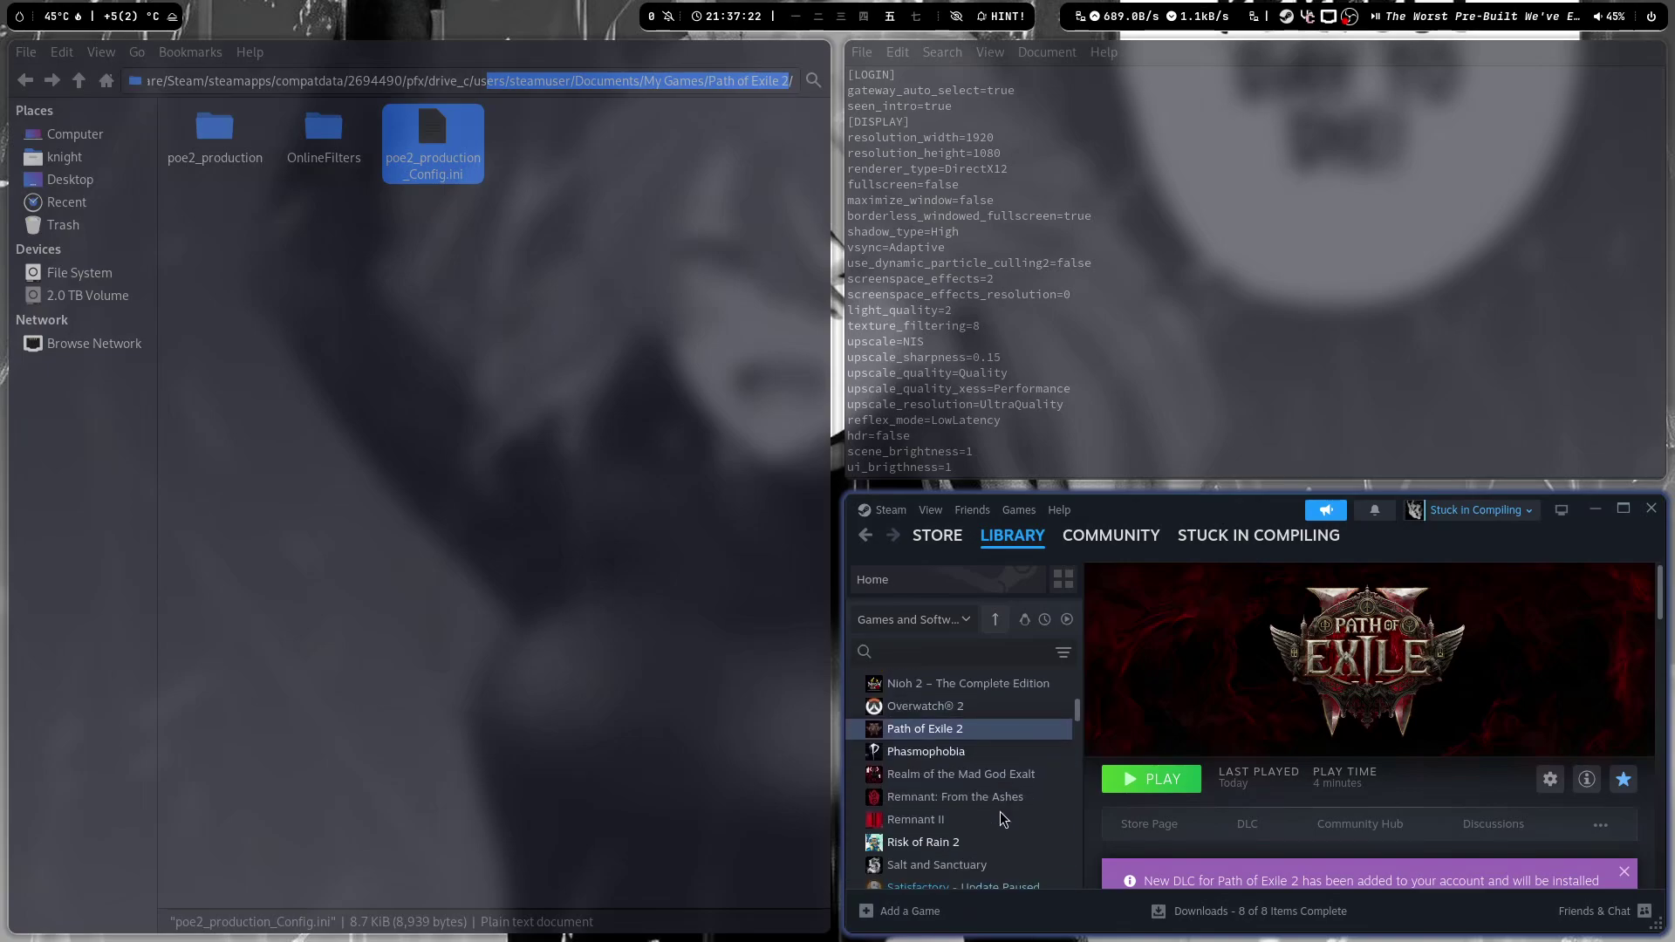
Save poe2_production_Config.ini via File > Save and launch Path of Exile 2 from Steam.
left_click(1257, 253)
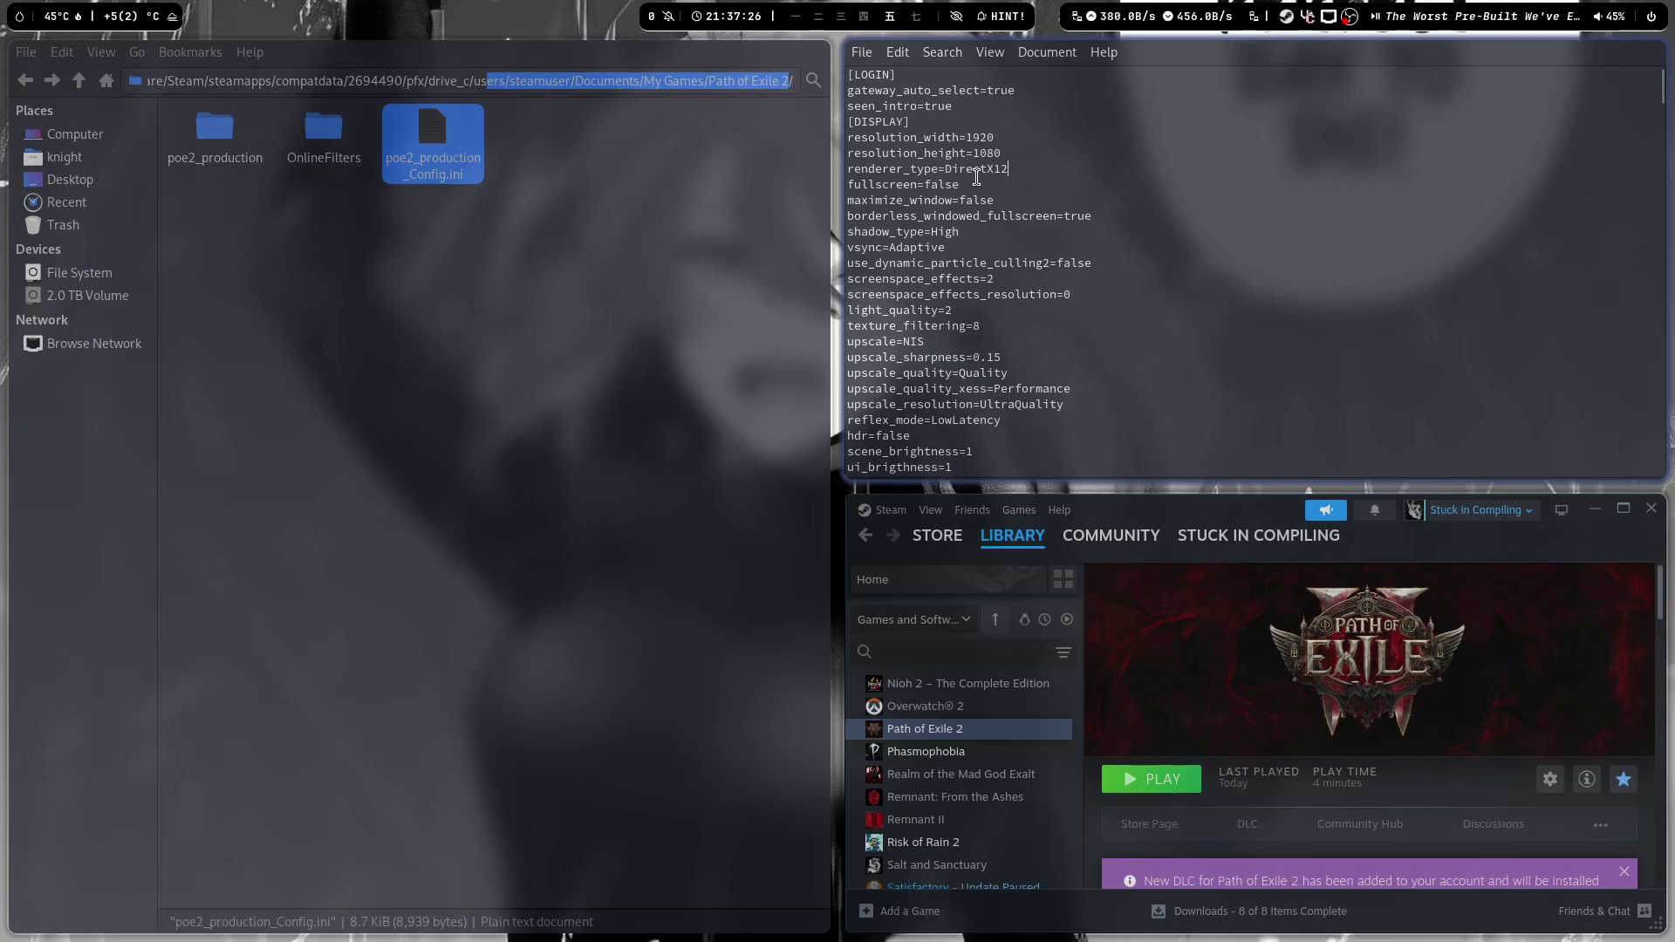
key("alt+f")
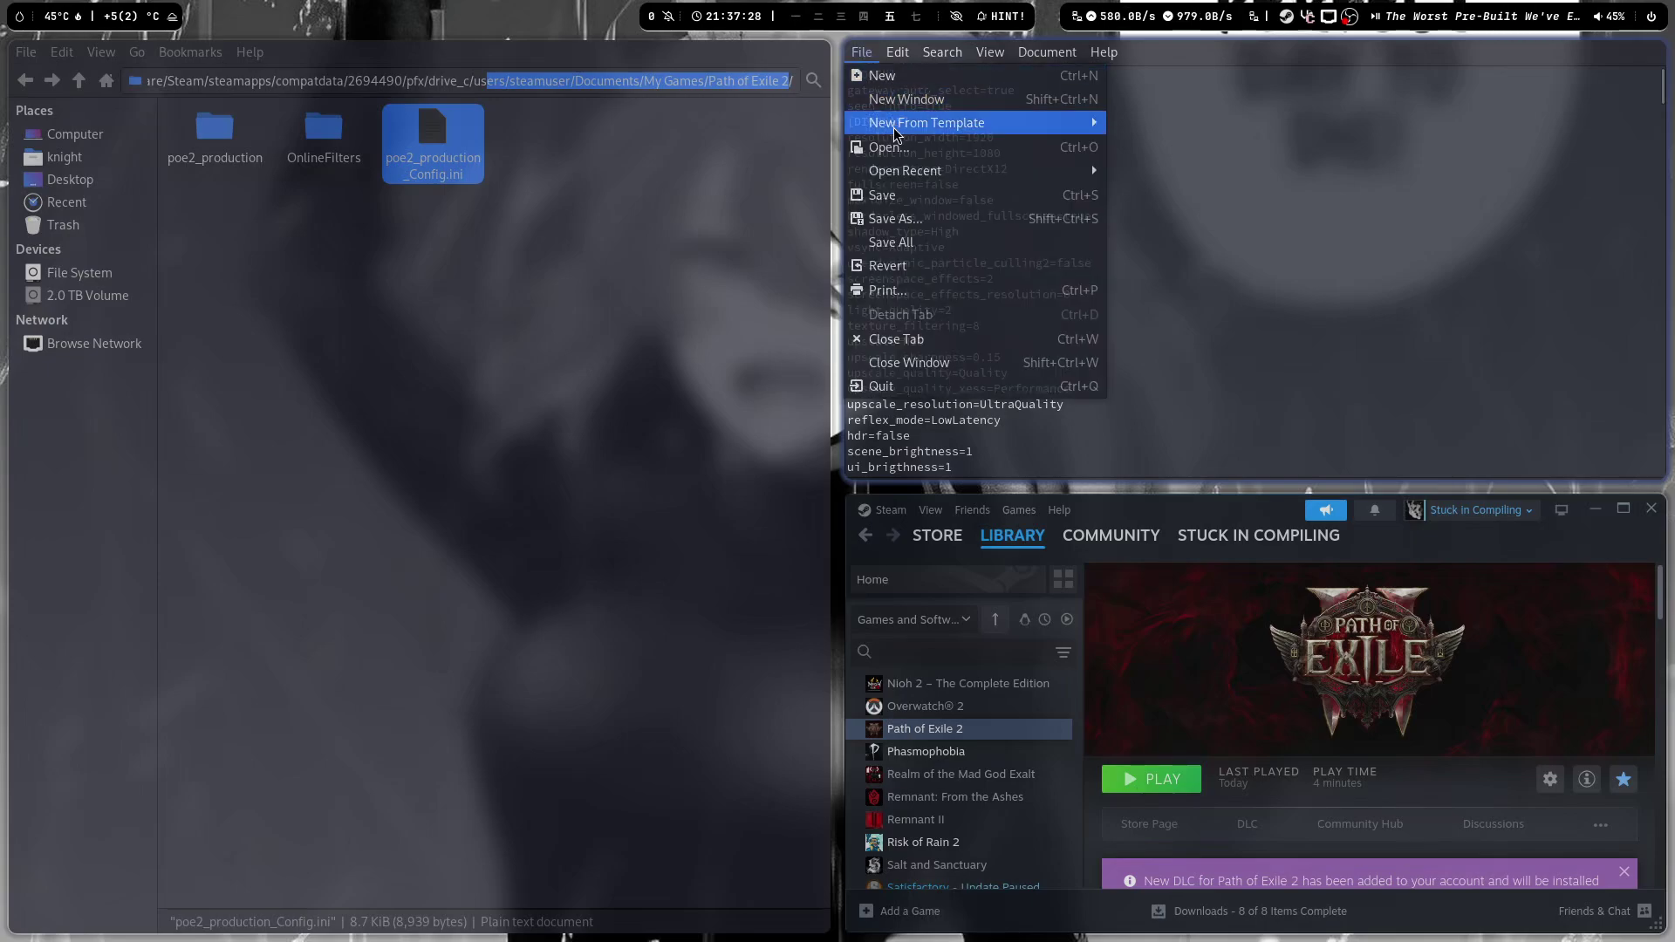
key("Down")
key("Down")
key("Return")
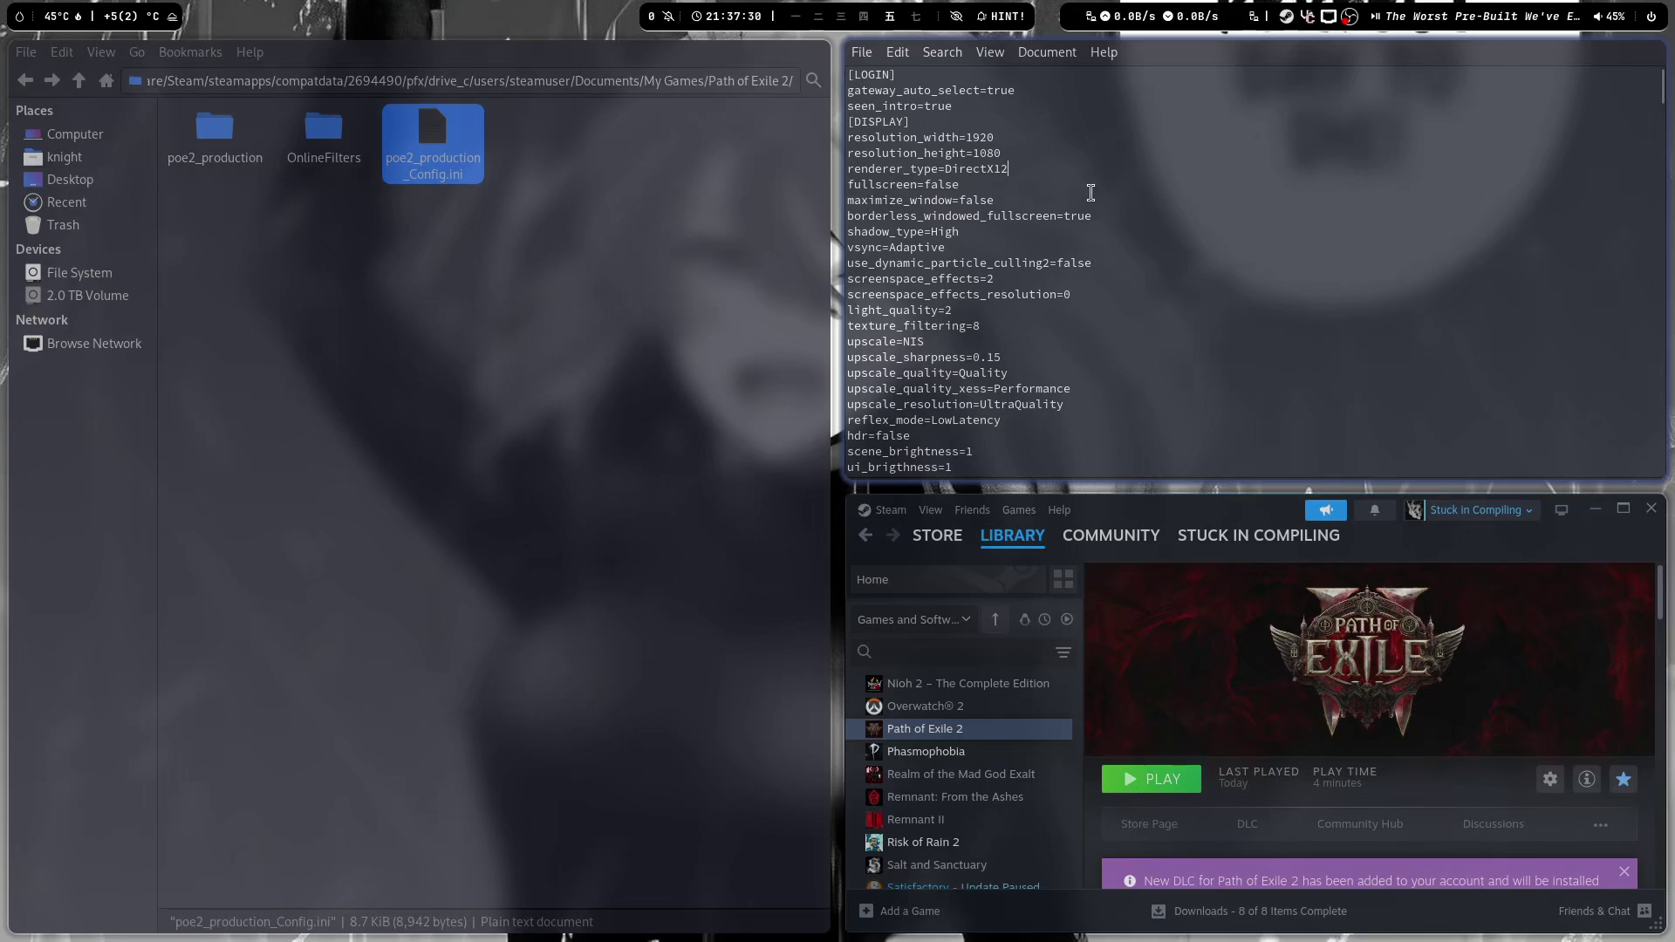
left_click(1156, 778)
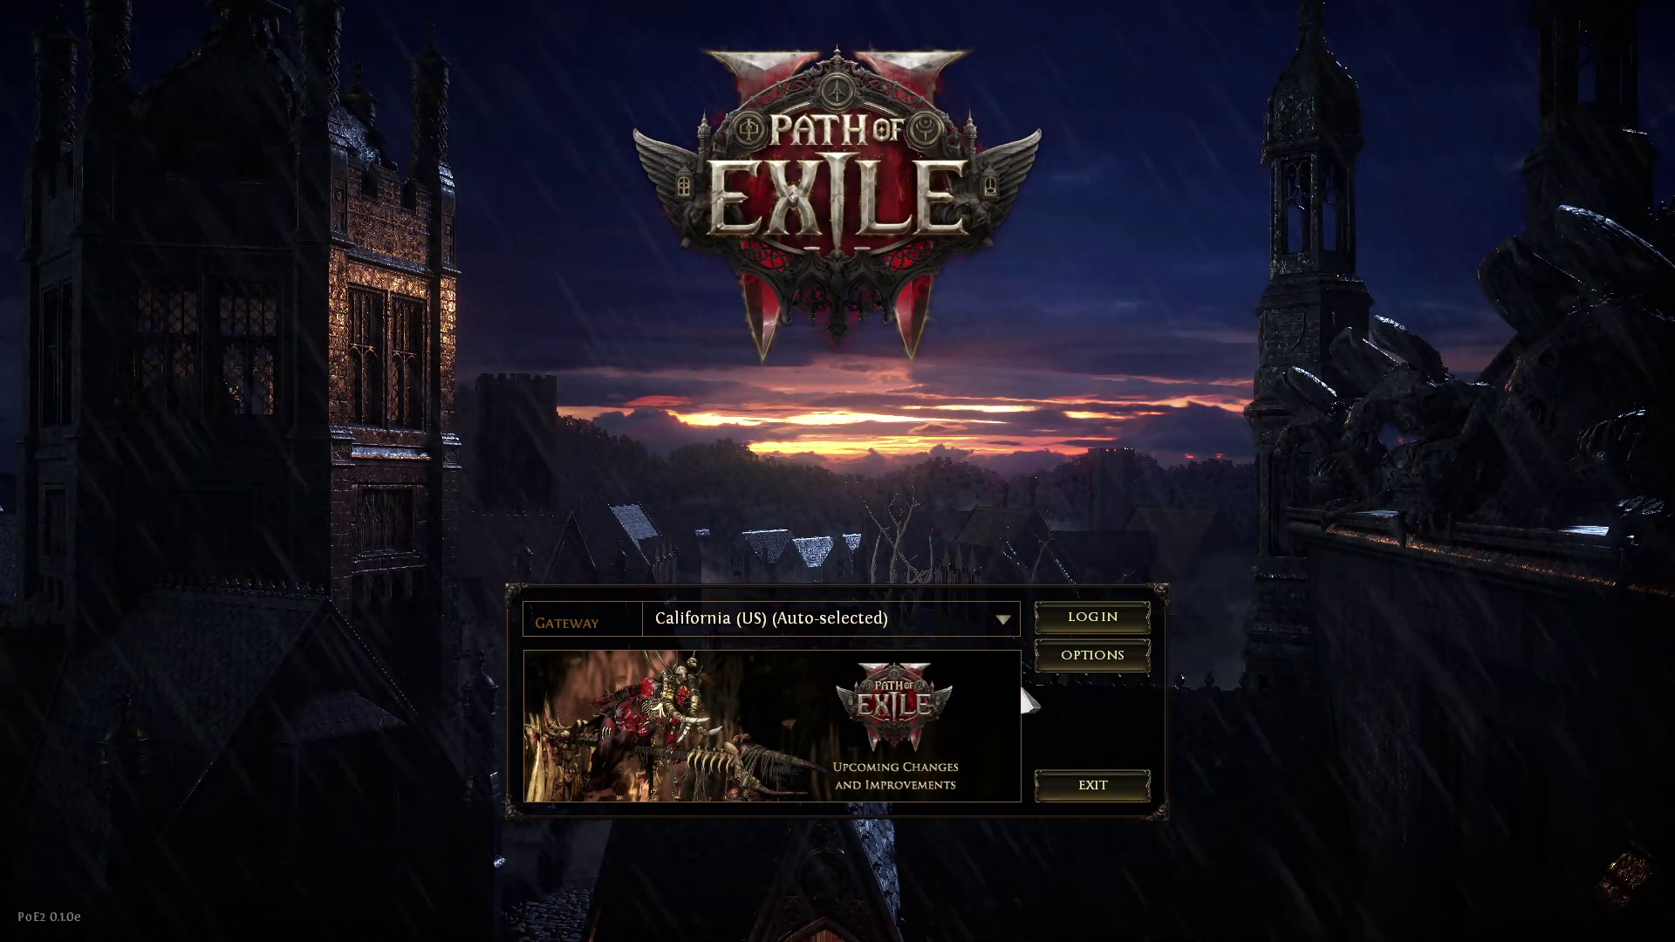
Take the login screen out of fullscreen and float the game window over the desktop.
key("super+f")
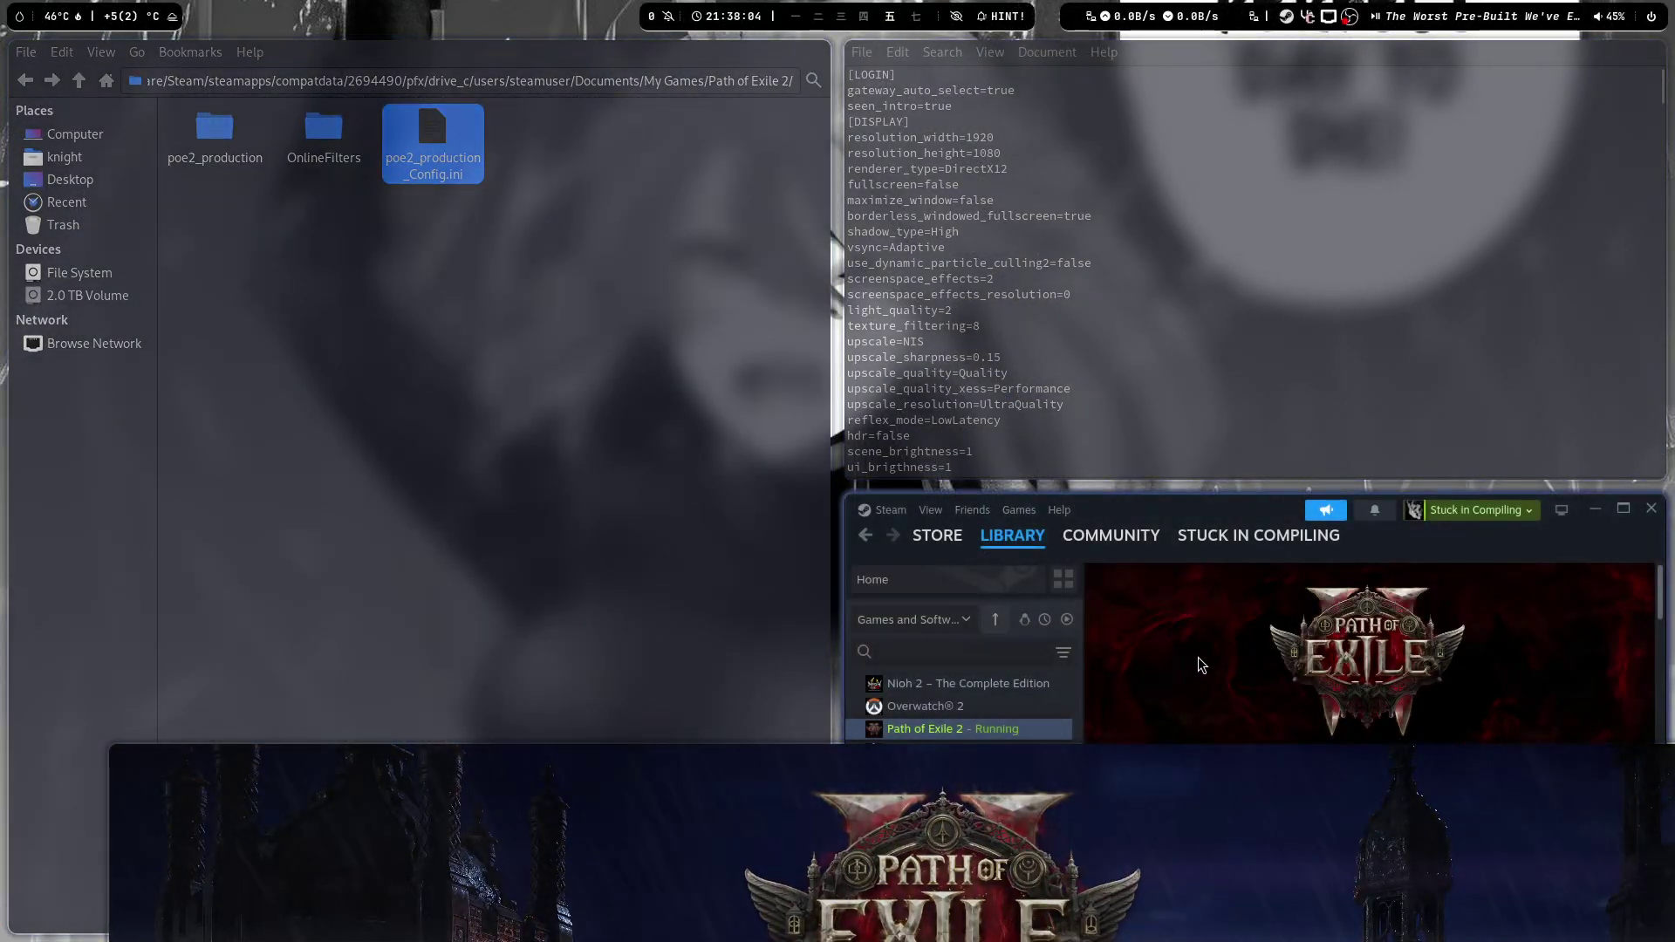
key("super+shift+space")
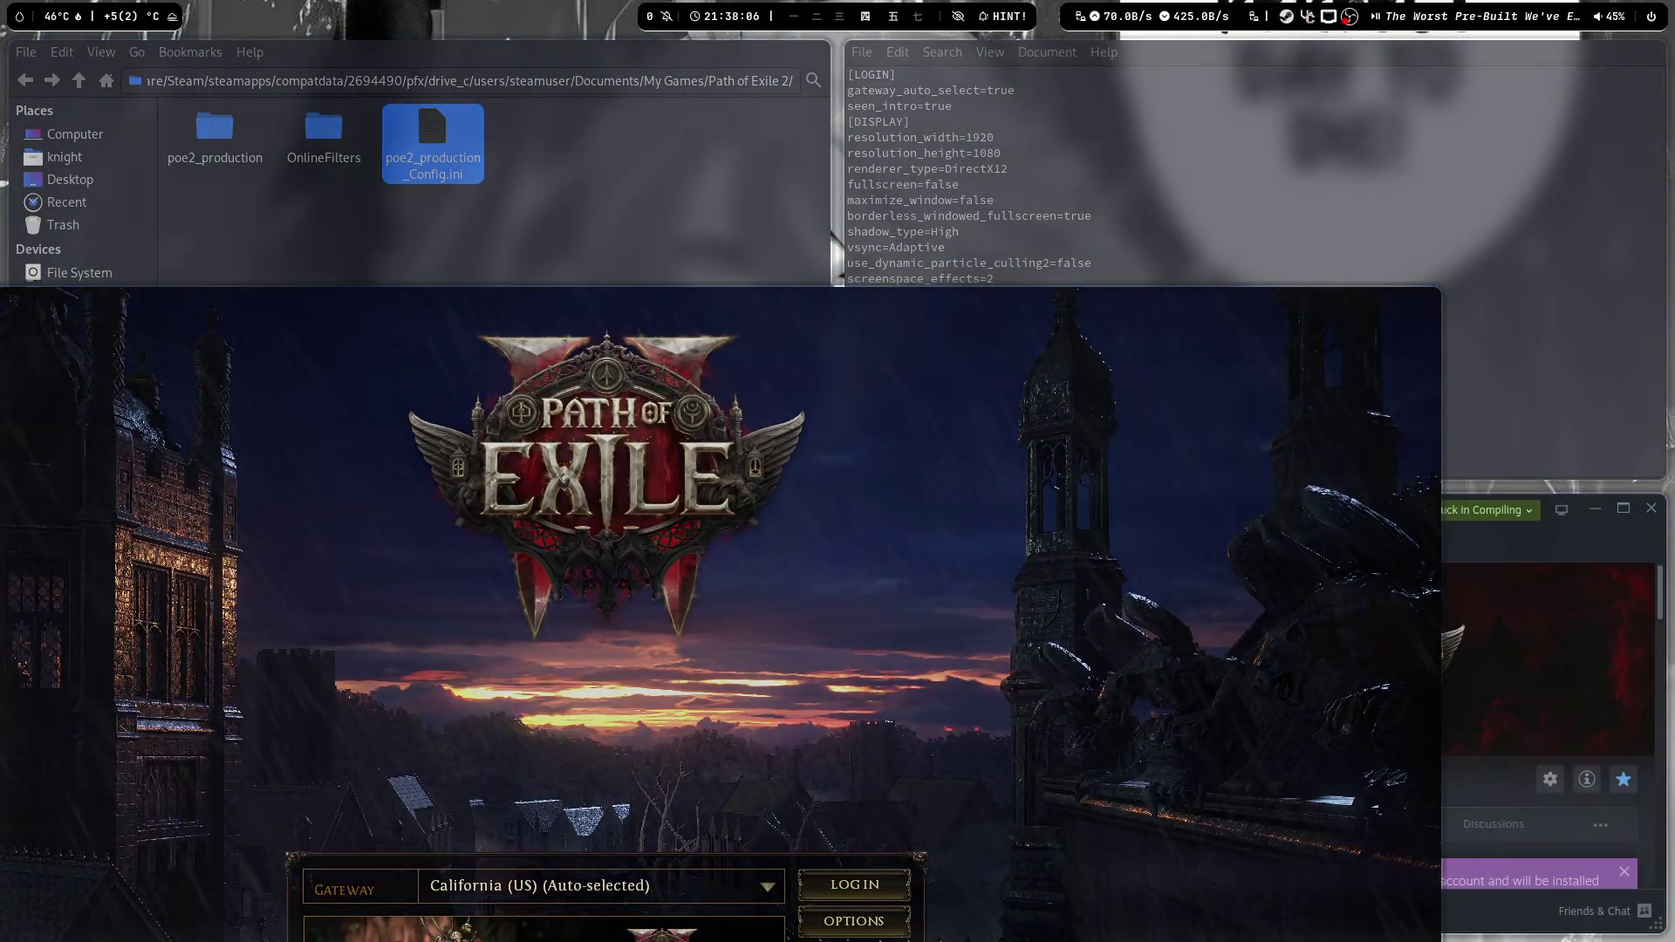